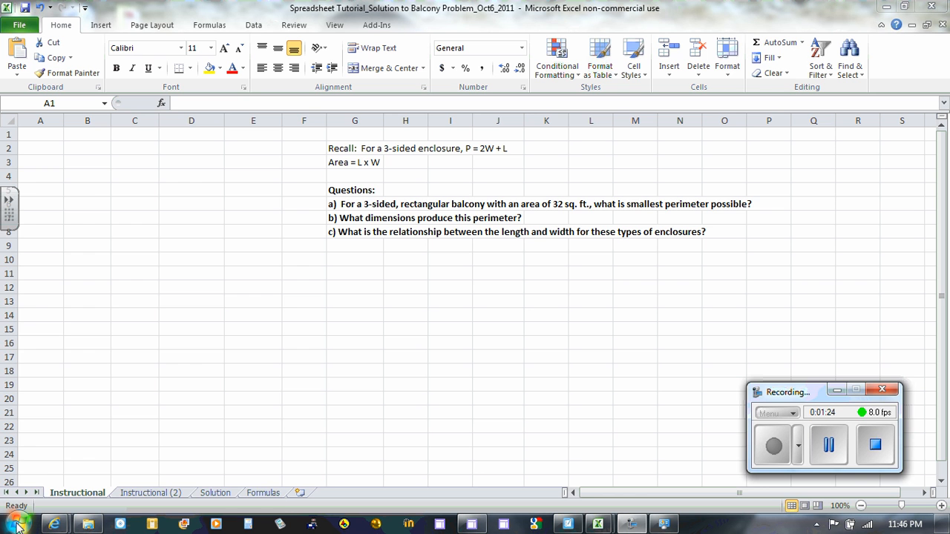
{"action": "left_click", "coordinate": [17, 525]}
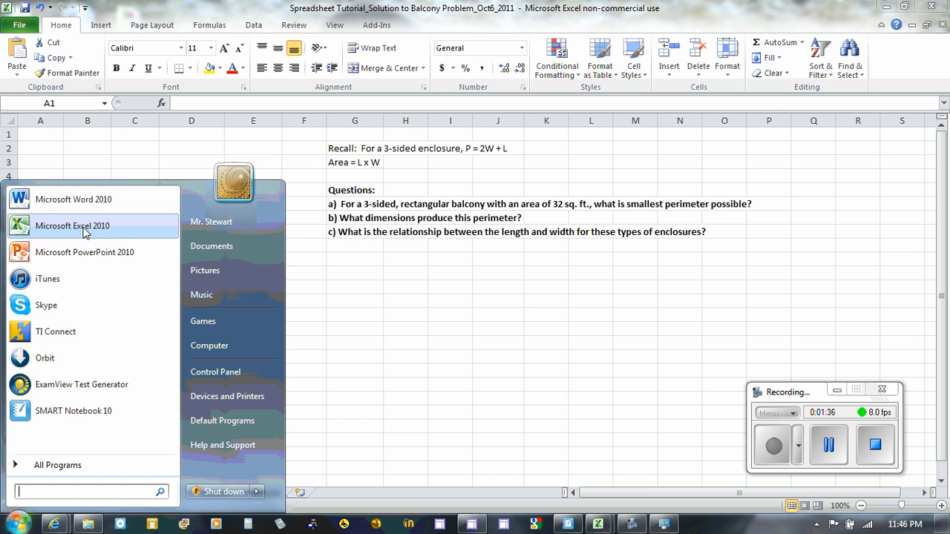
{"action": "left_click", "coordinate": [307, 257]}
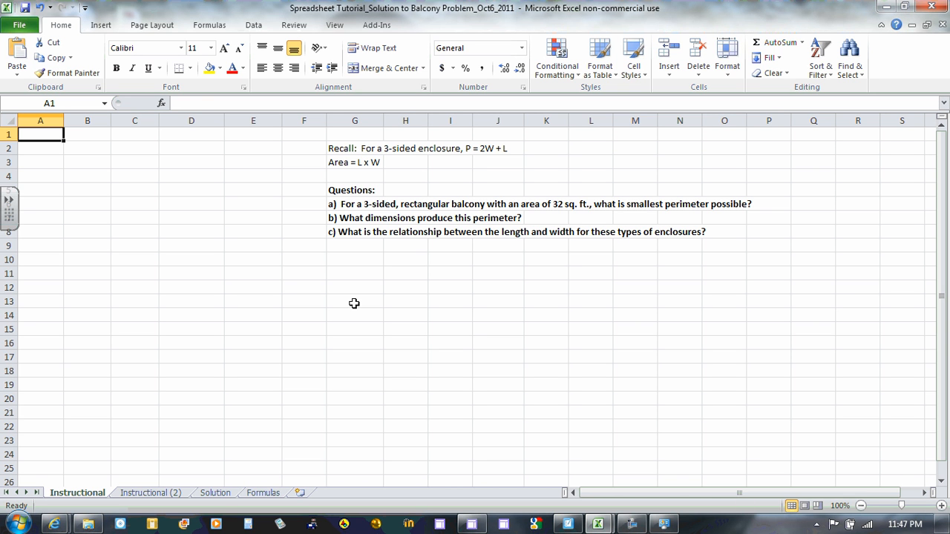
{"action": "left_click", "coordinate": [348, 193]}
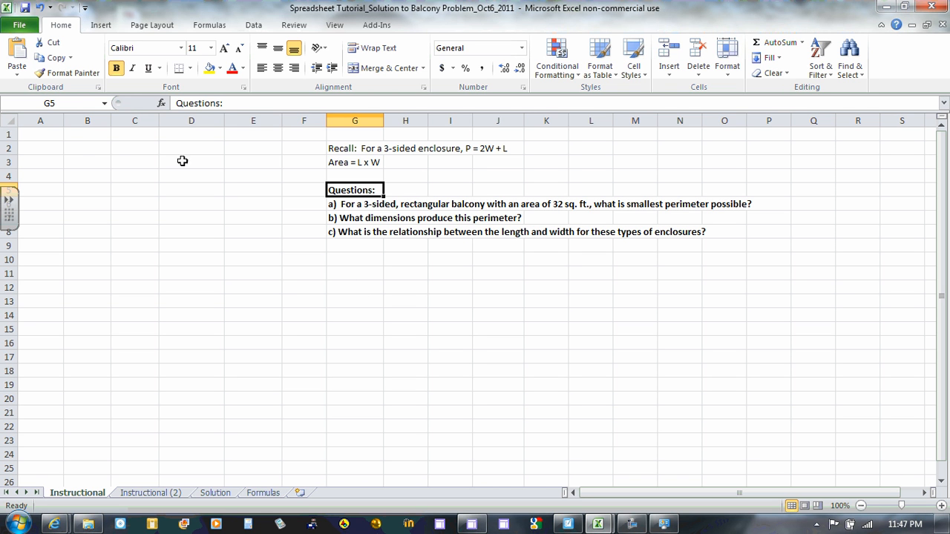
- Enter the column headers Rectangle, Width (ft) and Length (ft) in cells A1 to C1
{"action": "left_click", "coordinate": [38, 135]}
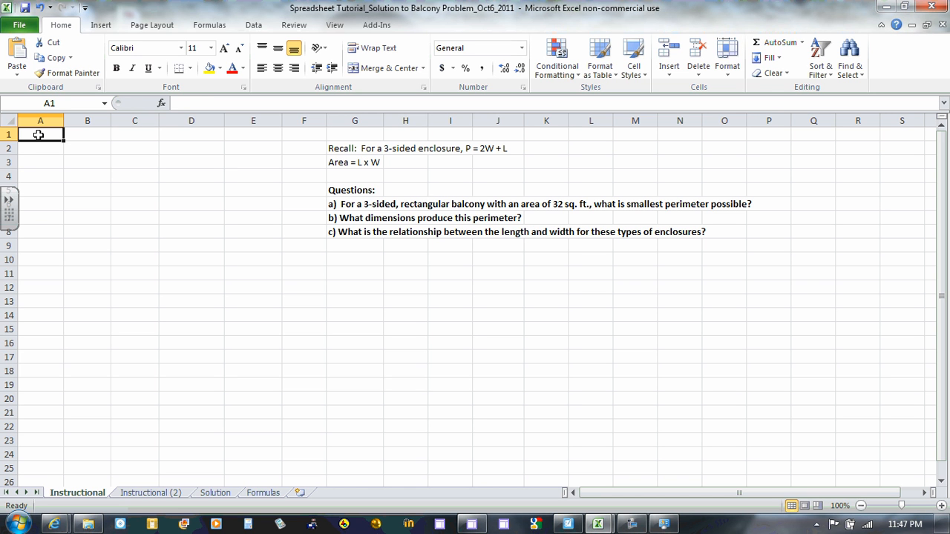
{"action": "type", "text": "Rect"}
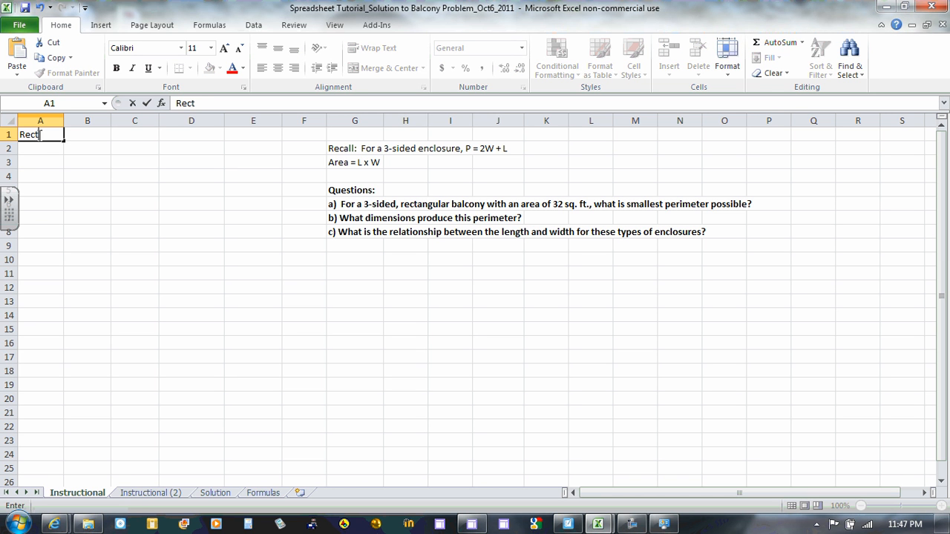
{"action": "type", "text": "angle"}
{"action": "key", "text": "Tab"}
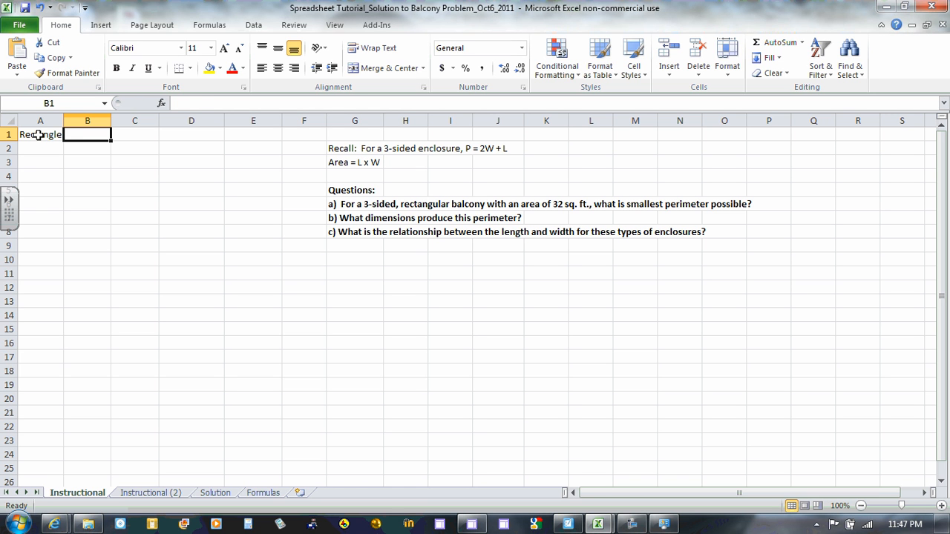
{"action": "type", "text": "Width"}
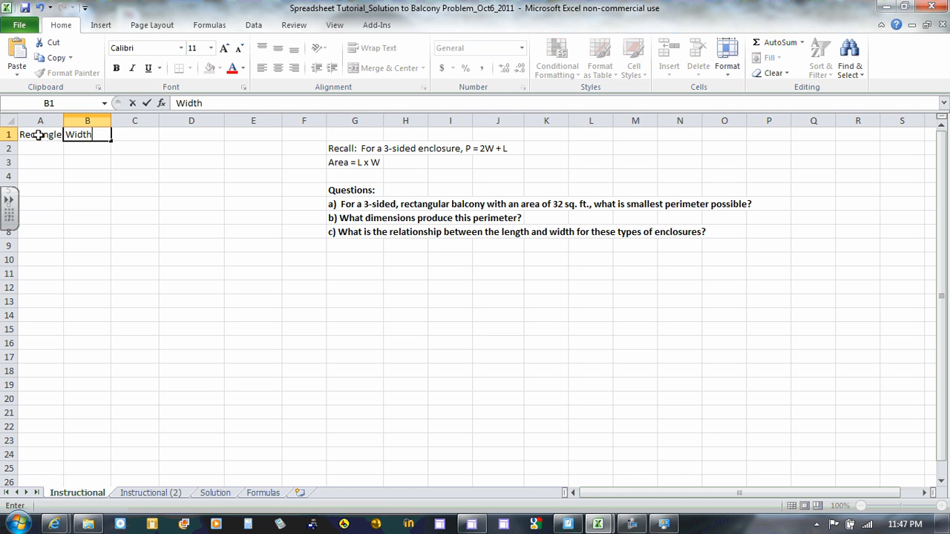
{"action": "type", "text": " (ft)"}
{"action": "key", "text": "Tab"}
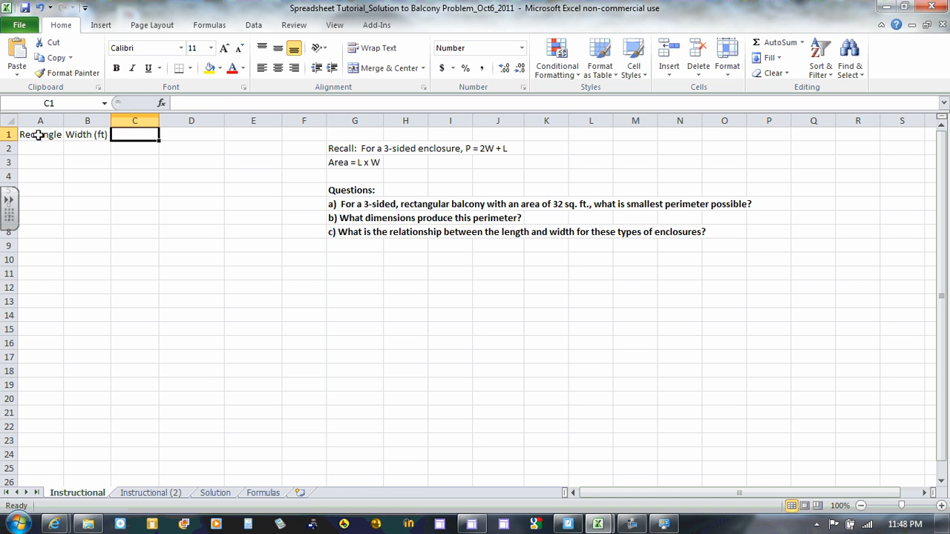
{"action": "type", "text": "Le"}
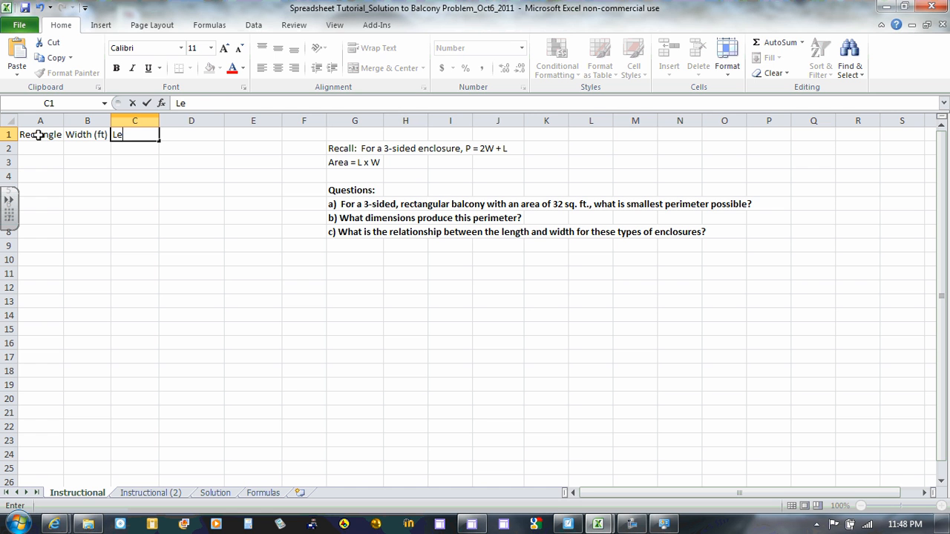
{"action": "type", "text": "ngth (ft)"}
{"action": "key", "text": "Tab"}
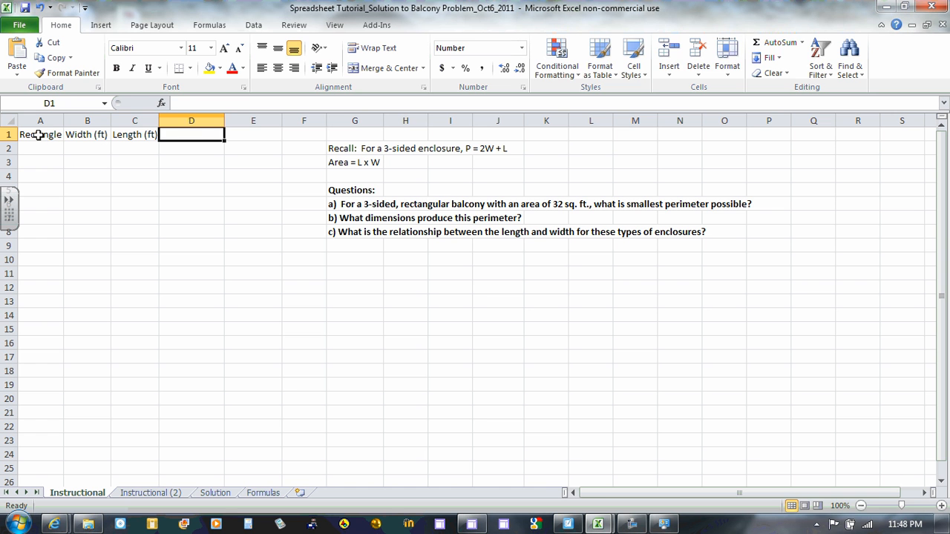
- Add the column headers Perimeter (ft) in D1 and Area (sq. ft.) in E1
{"action": "type", "text": "peri"}
{"action": "key", "text": "BackSpace"}
{"action": "key", "text": "BackSpace"}
{"action": "key", "text": "BackSpace"}
{"action": "key", "text": "BackSpace"}
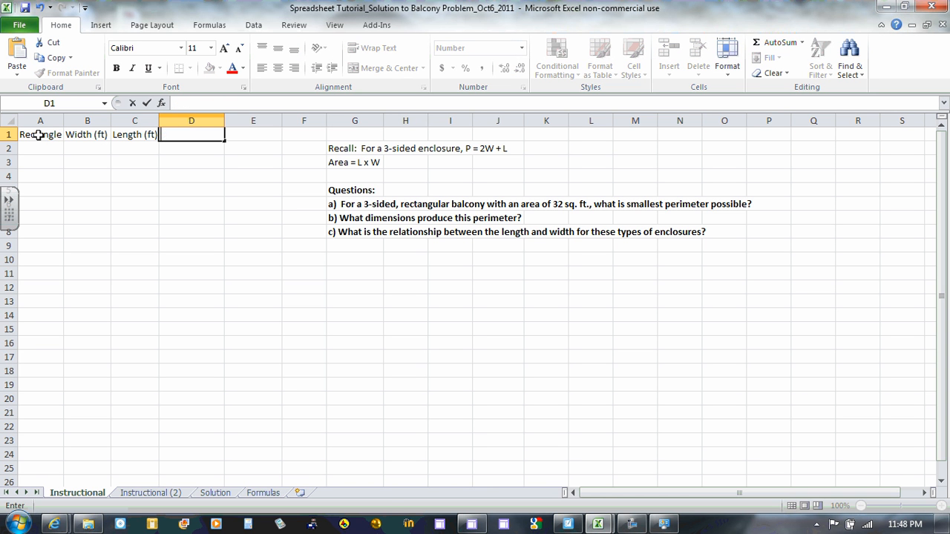
{"action": "type", "text": "Perimeter "}
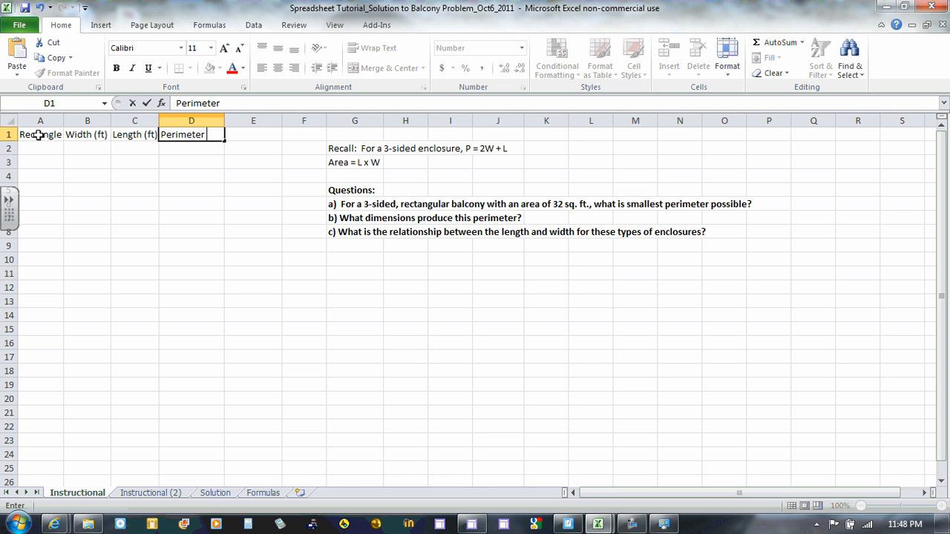
{"action": "type", "text": "(ft)"}
{"action": "key", "text": "Tab"}
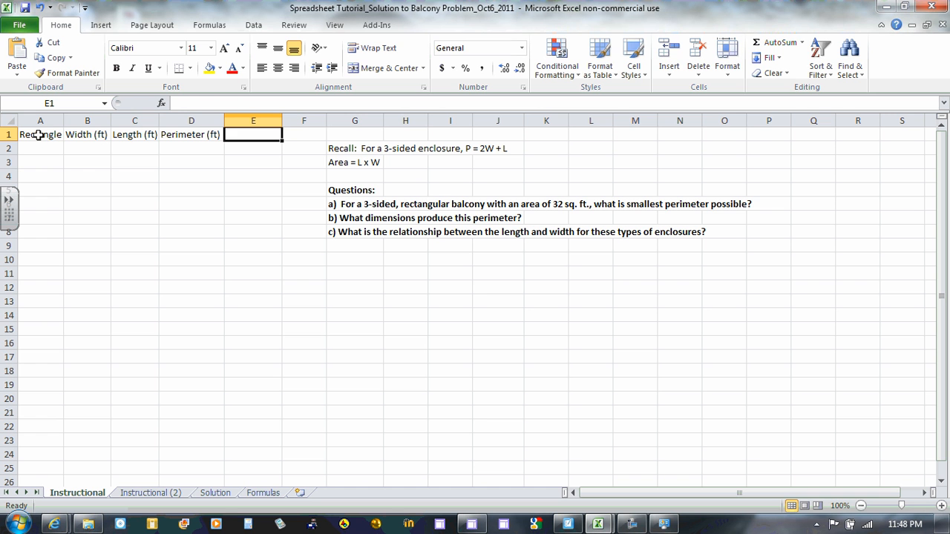
{"action": "type", "text": "Area "}
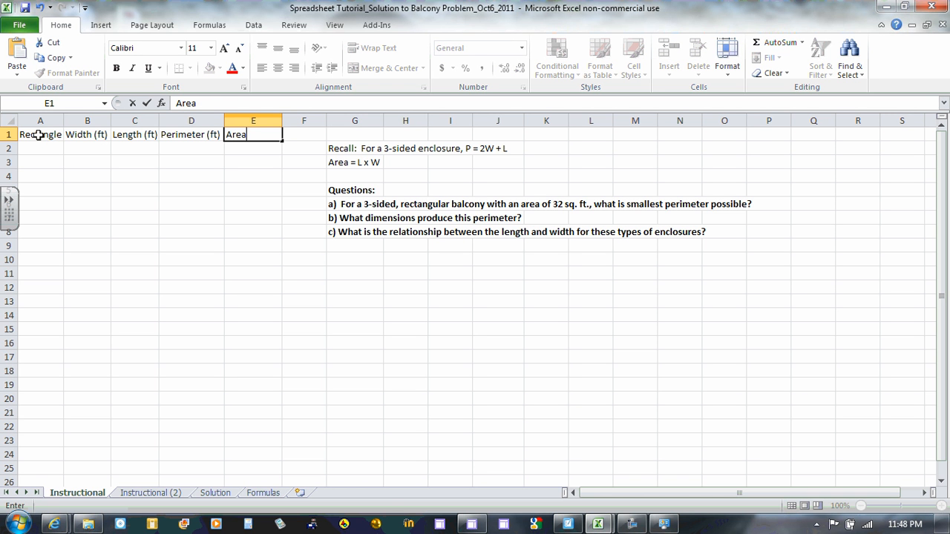
{"action": "type", "text": "(sq. ft.)"}
{"action": "key", "text": "Return"}
- Fill row 2 with rectangle number 1, width 1 and area 32, leaving the length and perimeter cells empty
{"action": "key", "text": "Left"}
{"action": "key", "text": "Left"}
{"action": "key", "text": "Left"}
{"action": "key", "text": "Left"}
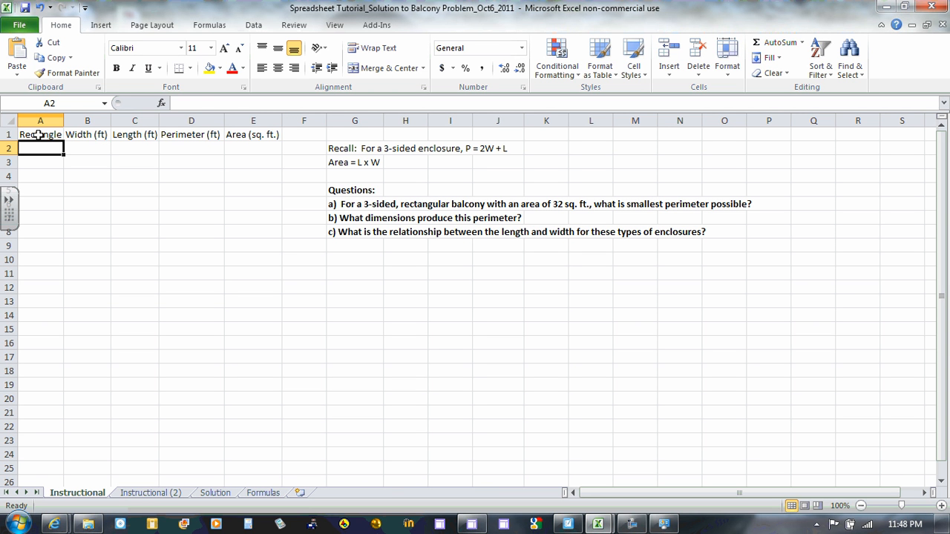
{"action": "type", "text": "1"}
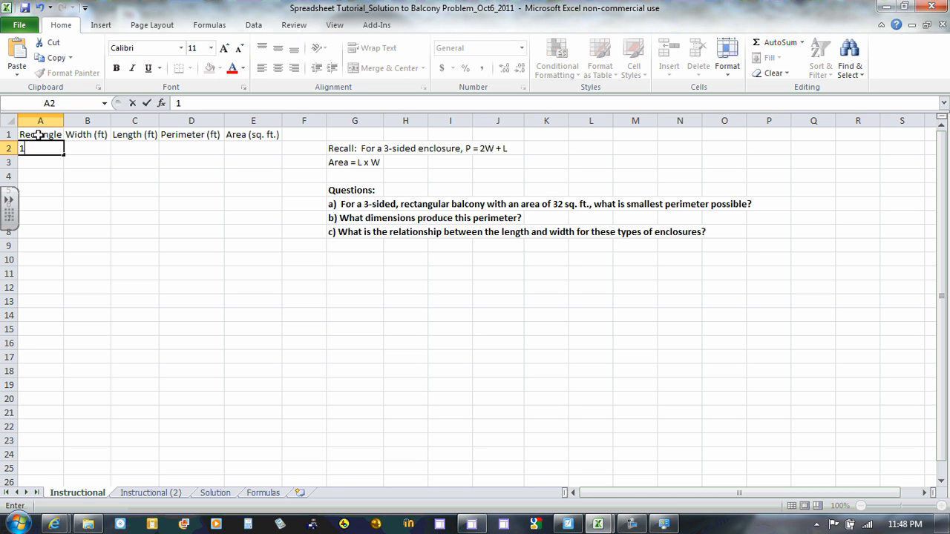
{"action": "key", "text": "Tab"}
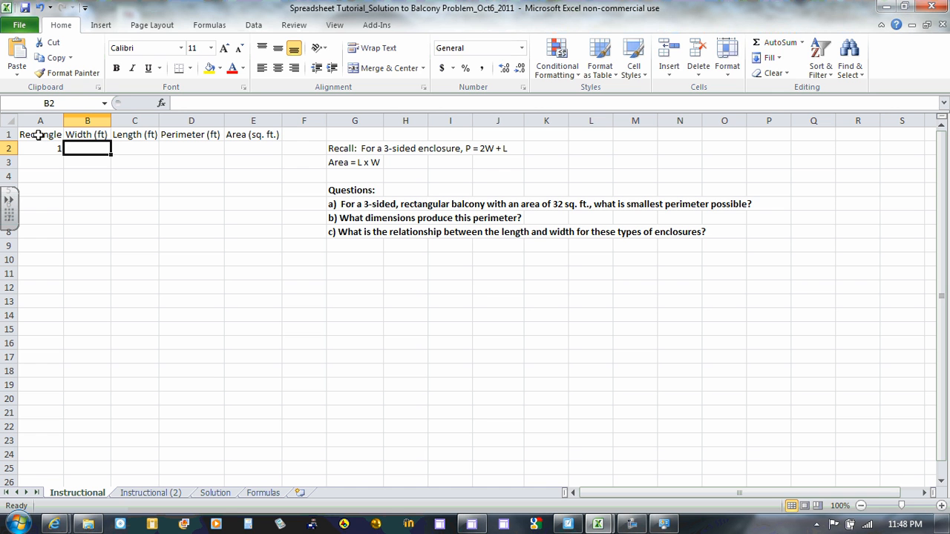
{"action": "type", "text": "1"}
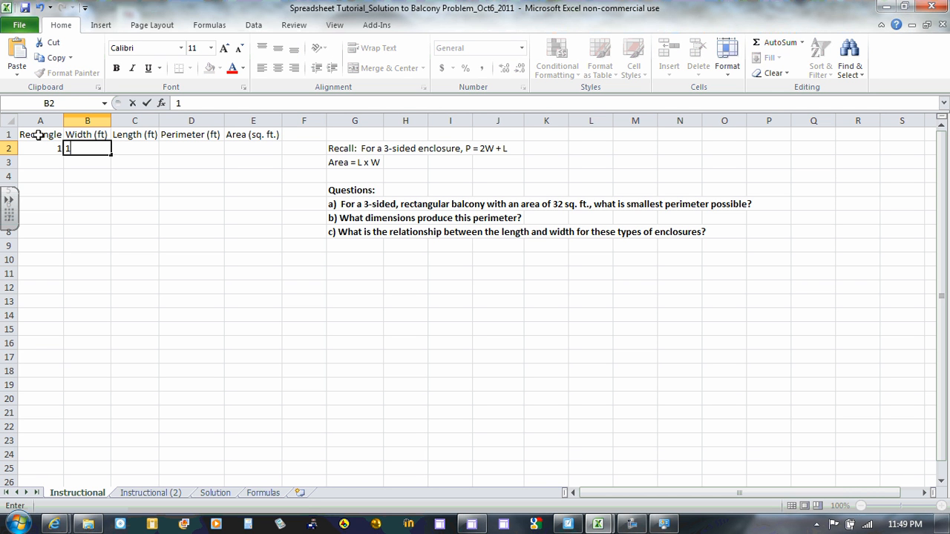
{"action": "key", "text": "Tab"}
{"action": "key", "text": "Tab"}
{"action": "key", "text": "Tab"}
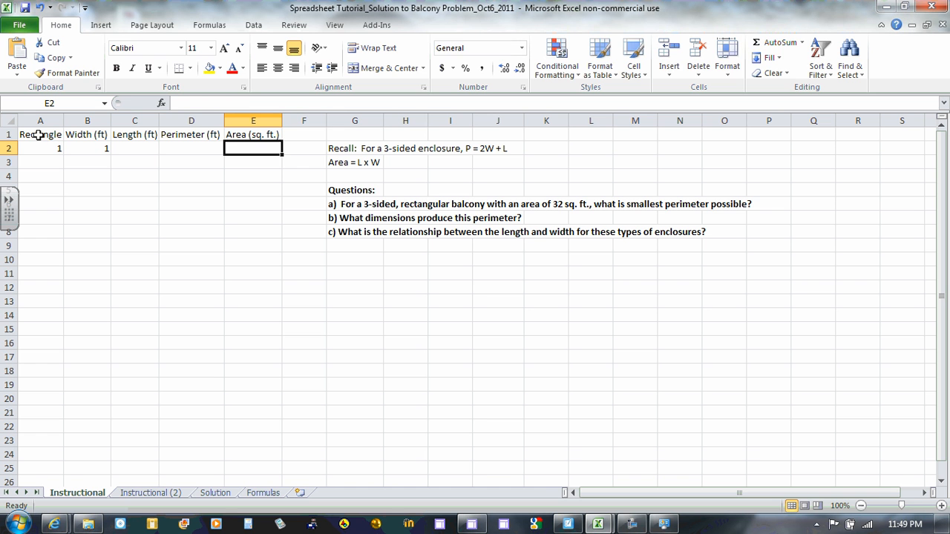
{"action": "type", "text": "32"}
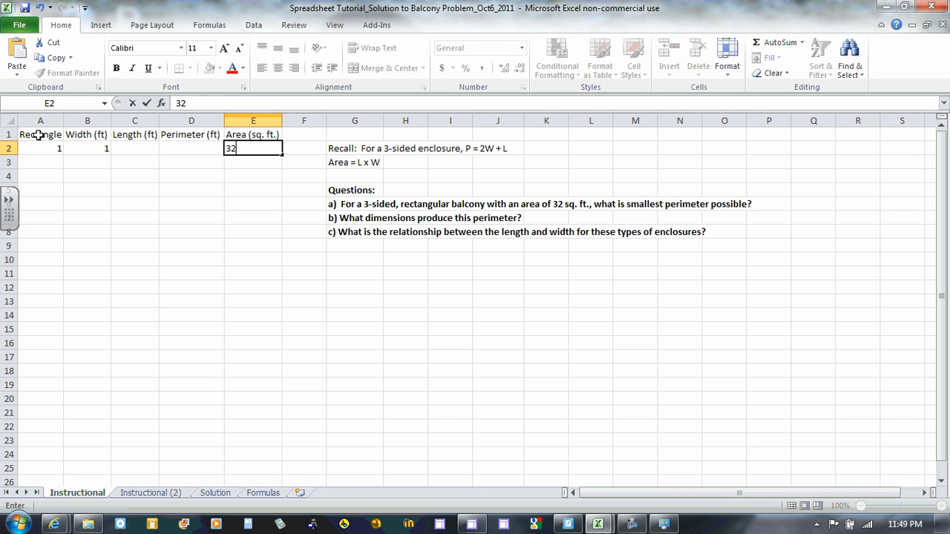
{"action": "key", "text": "shift+Tab"}
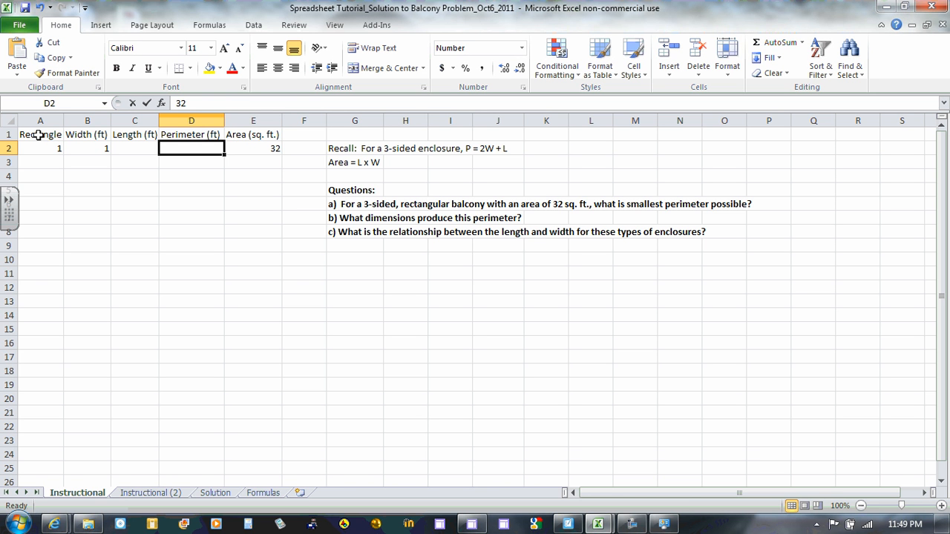
{"action": "key", "text": "shift+Tab"}
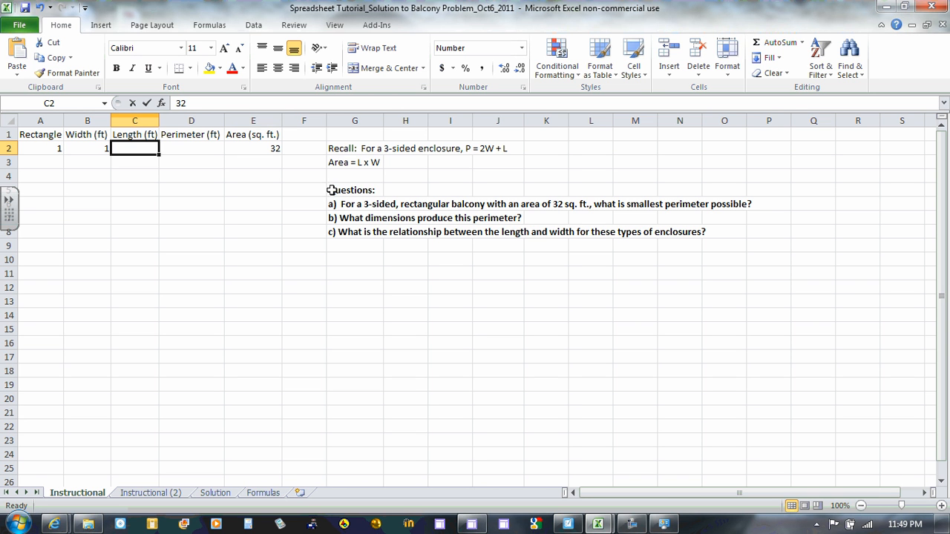
- Write the rearranged length formula L=A/W in H3, beside the area formula note
{"action": "left_click", "coordinate": [358, 165]}
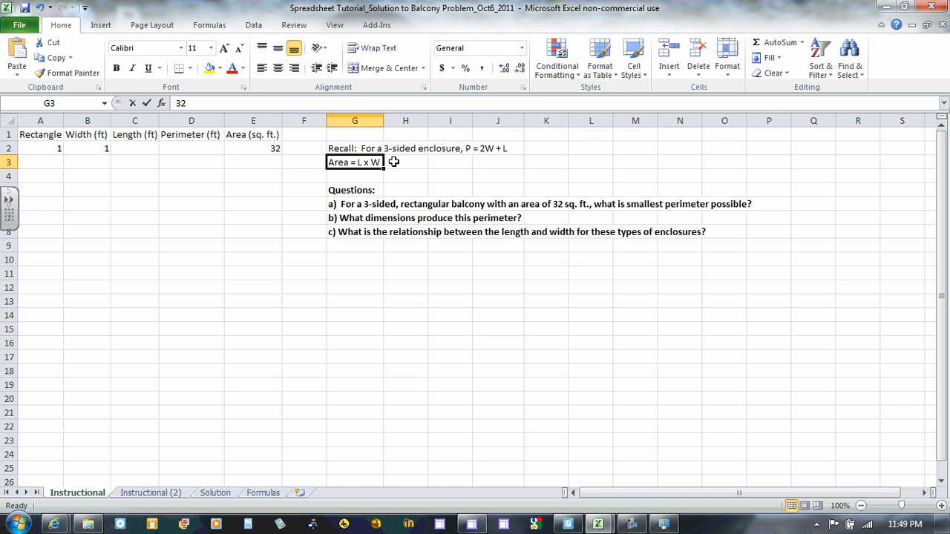
{"action": "left_click", "coordinate": [393, 162]}
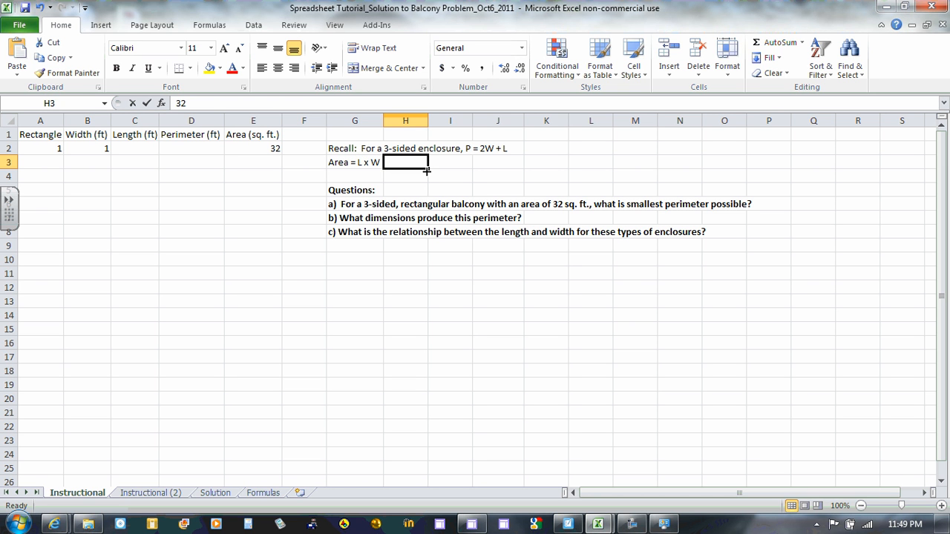
{"action": "type", "text": "l"}
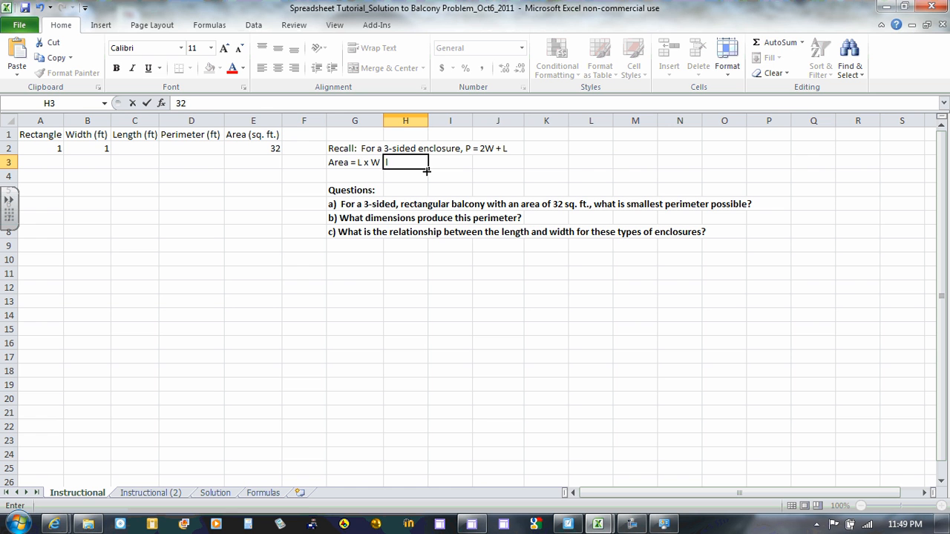
{"action": "type", "text": "L=A/W"}
- Enter the formula =E2 in length cell C2 to reference the rectangle's area
{"action": "left_click", "coordinate": [137, 153]}
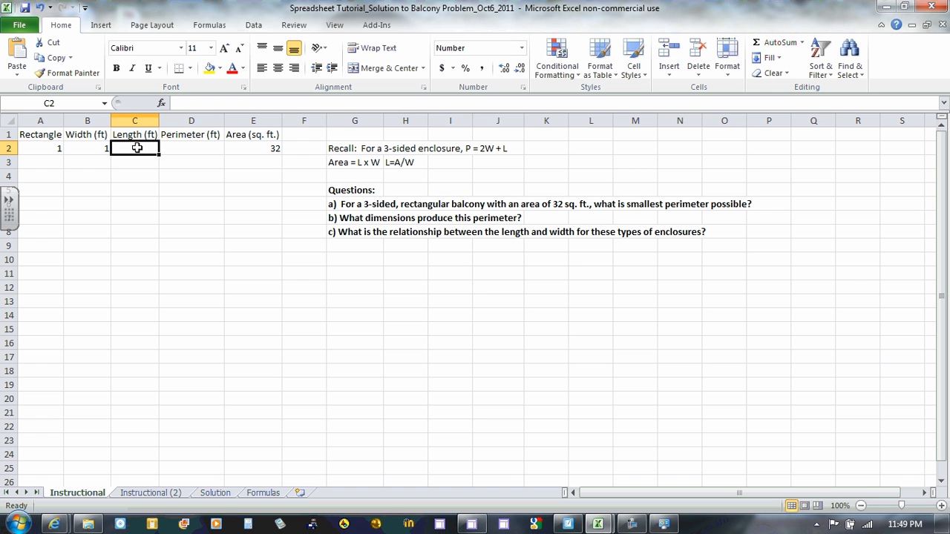
{"action": "type", "text": "="}
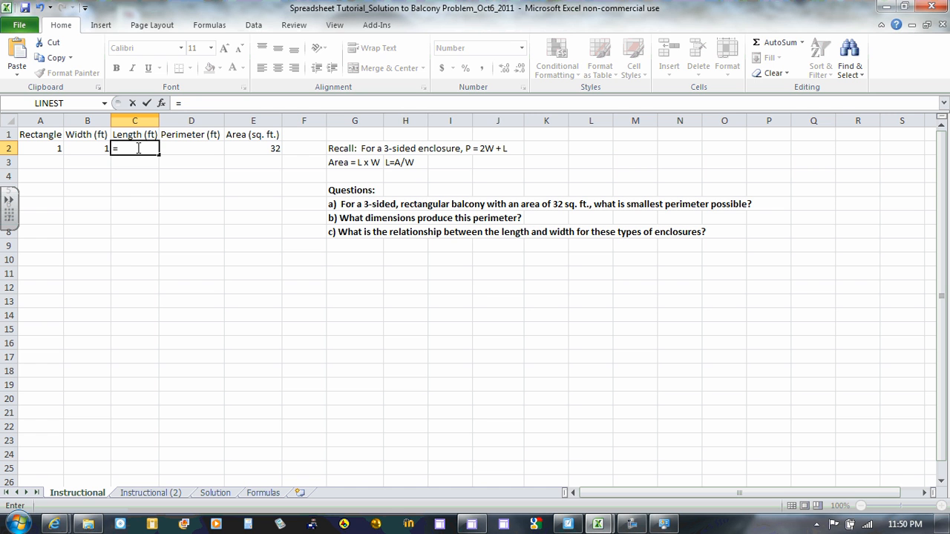
{"action": "type", "text": "e"}
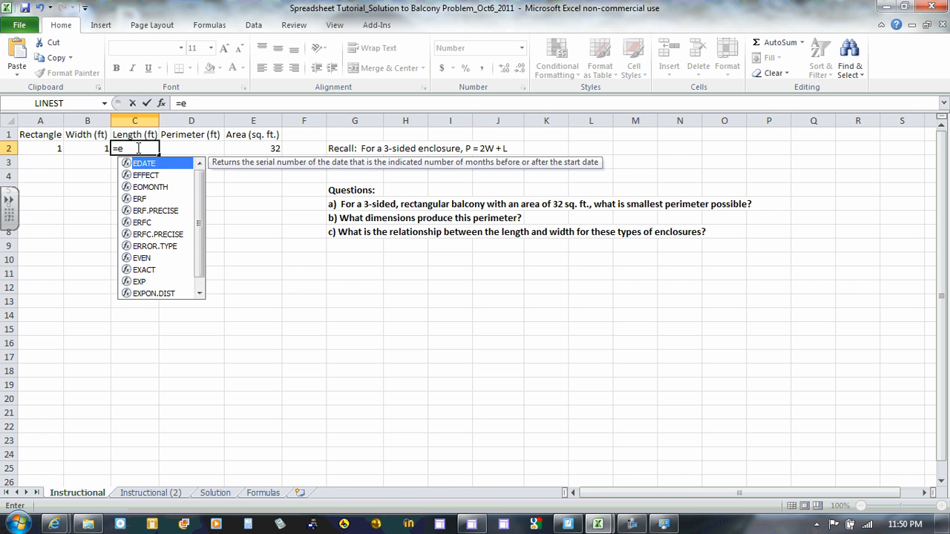
{"action": "type", "text": "2"}
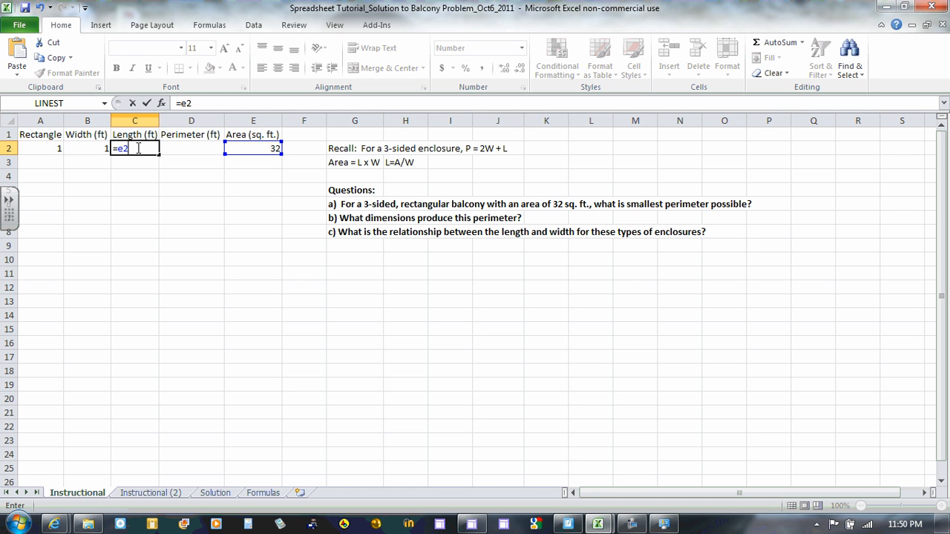
{"action": "key", "text": "Left"}
{"action": "left_click", "coordinate": [137, 148]}
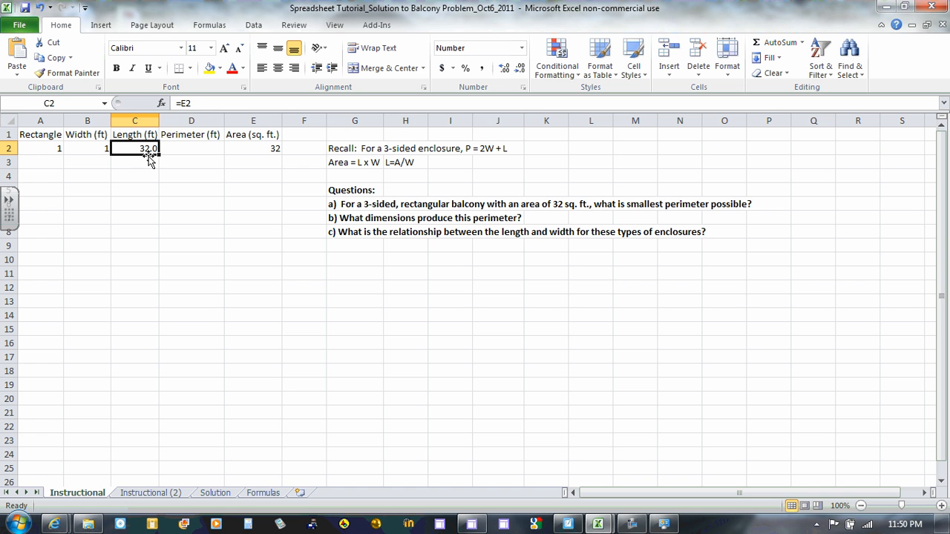
- Make the area reference in C2's formula absolute so that it reads =$E$2
{"action": "left_click", "coordinate": [198, 105]}
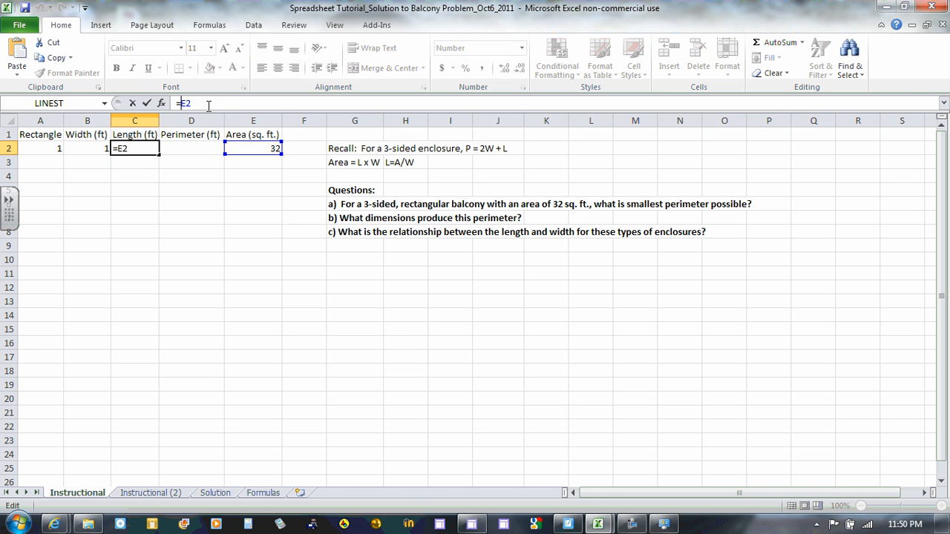
{"action": "type", "text": "$E$"}
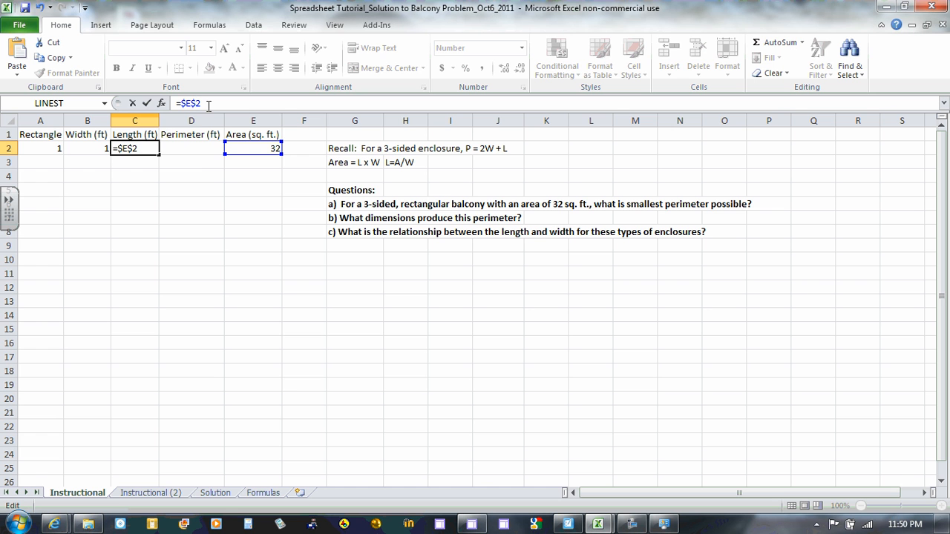
{"action": "key", "text": "Return"}
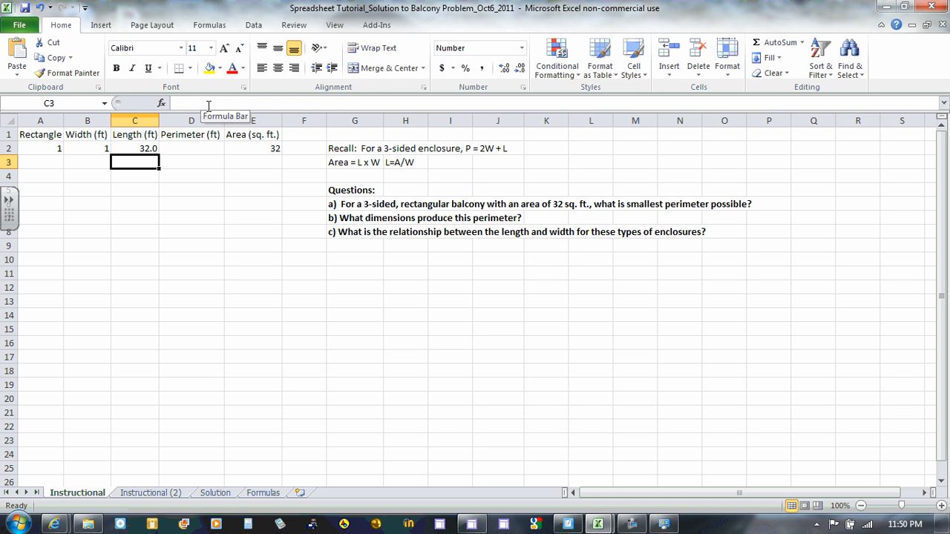
- Enter the formula =2*B2+C2 in perimeter cell D2, following the three-sided enclosure formula P = 2W + L
{"action": "key", "text": "Right"}
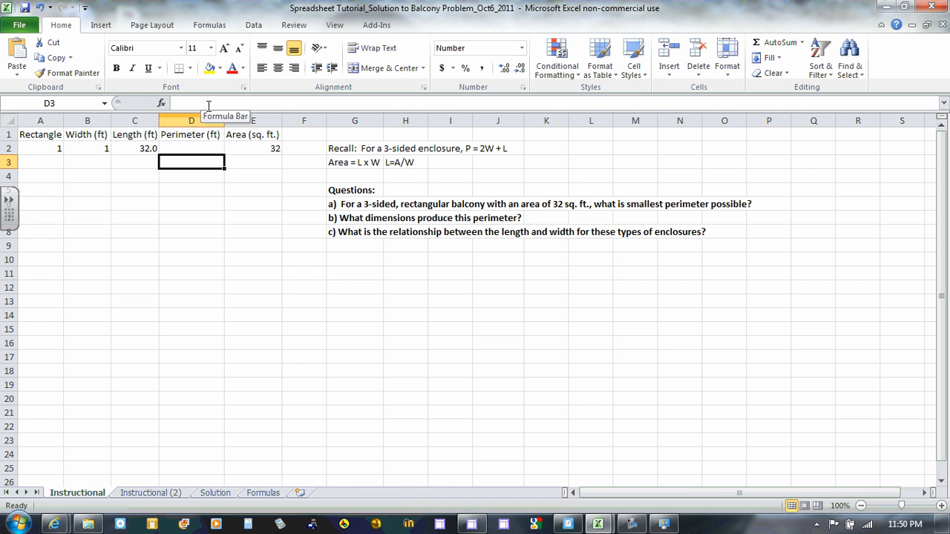
{"action": "key", "text": "Up"}
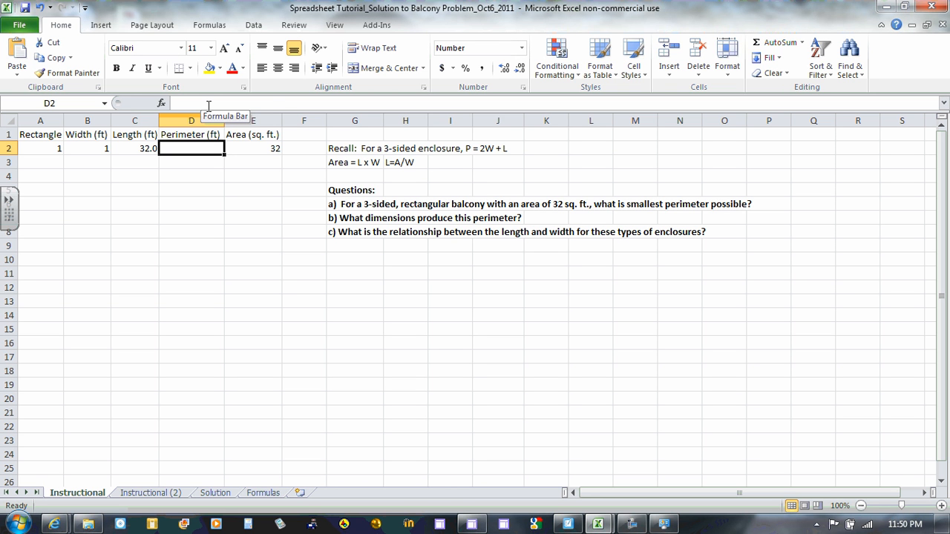
{"action": "left_click", "coordinate": [493, 149]}
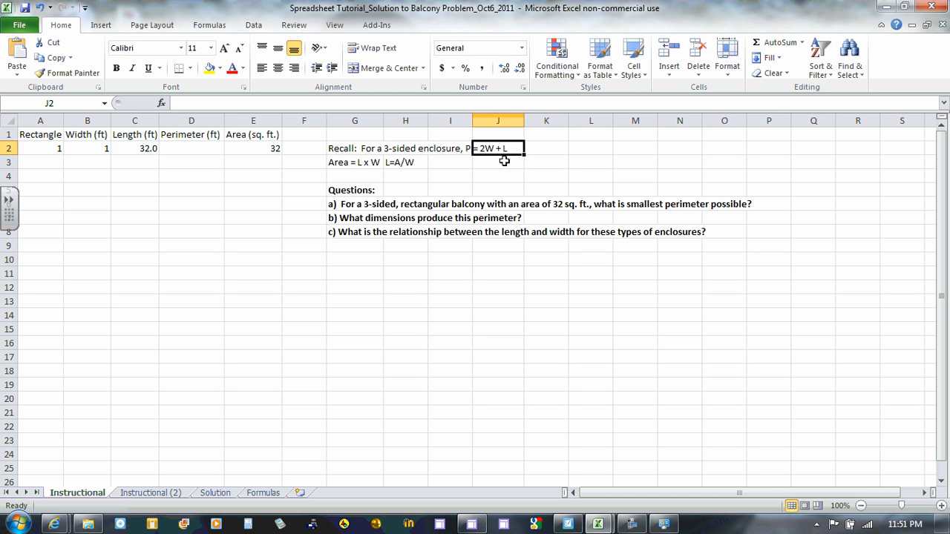
{"action": "left_click", "coordinate": [189, 148]}
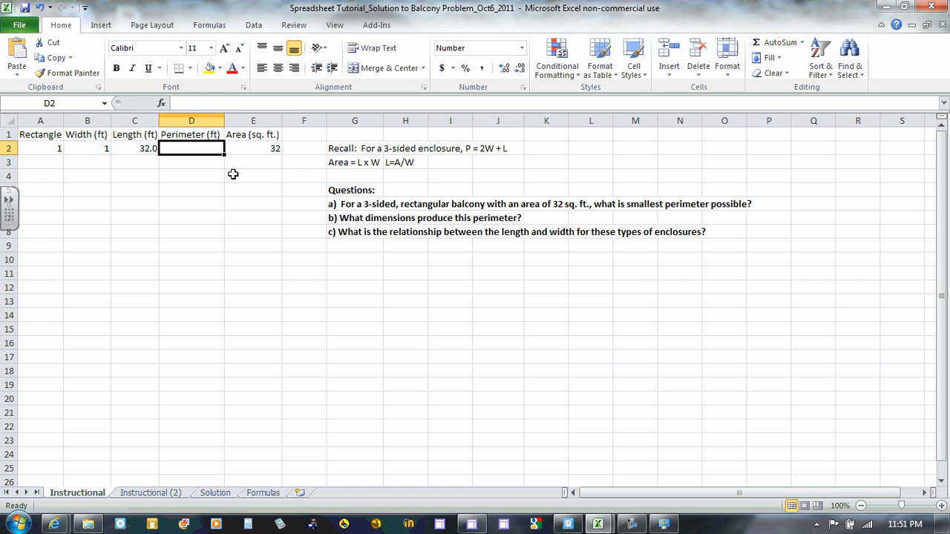
{"action": "type", "text": "="}
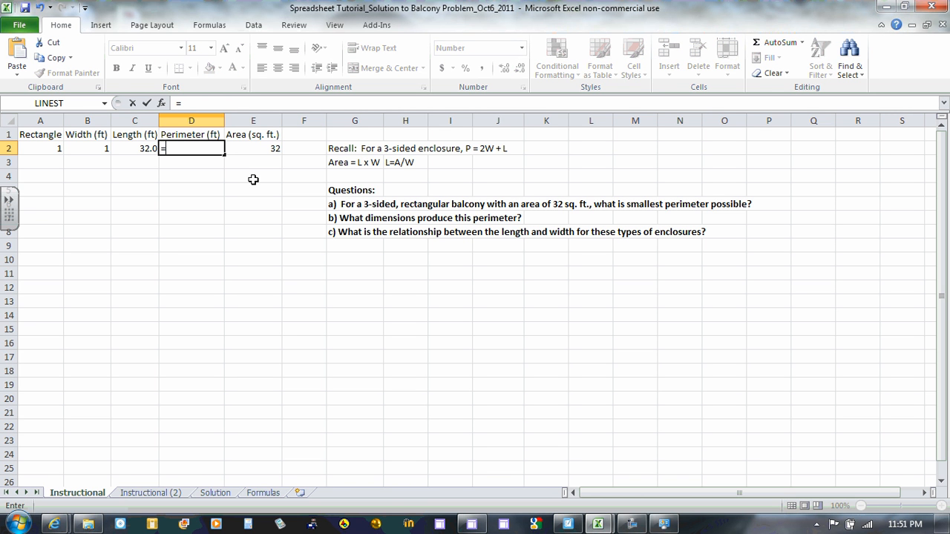
{"action": "type", "text": "2*"}
{"action": "type", "text": "b2"}
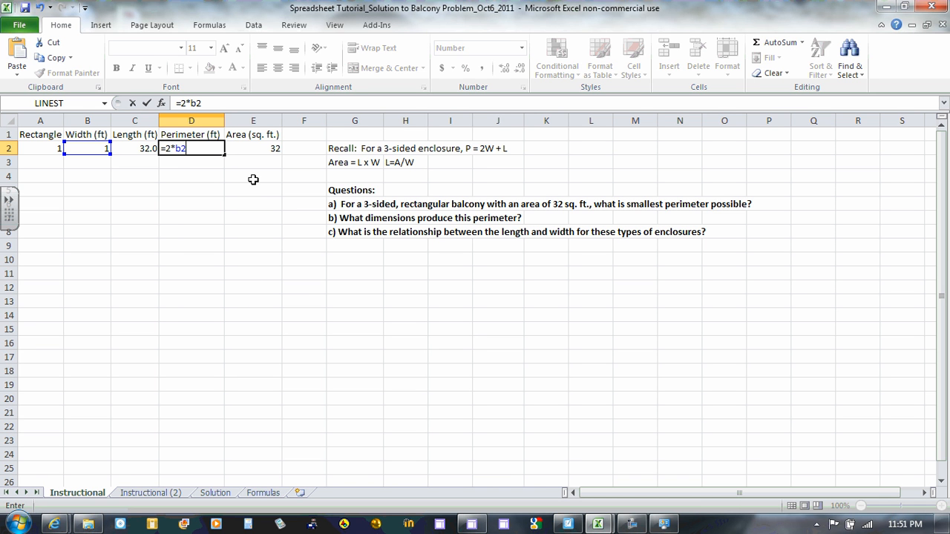
{"action": "type", "text": "+c2"}
{"action": "key", "text": "Return"}
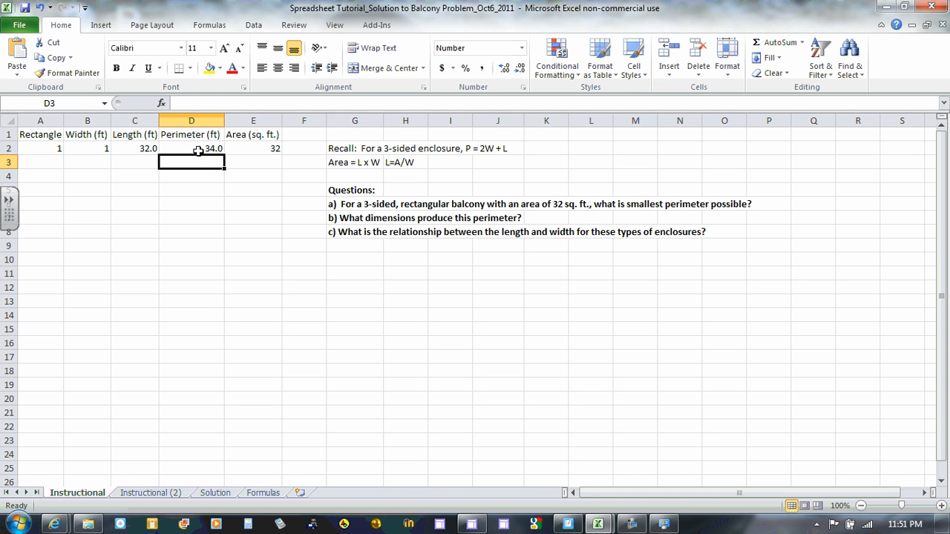
- Review the width, length, perimeter and area entries in row 2 and the formulas behind them
{"action": "left_click", "coordinate": [143, 152]}
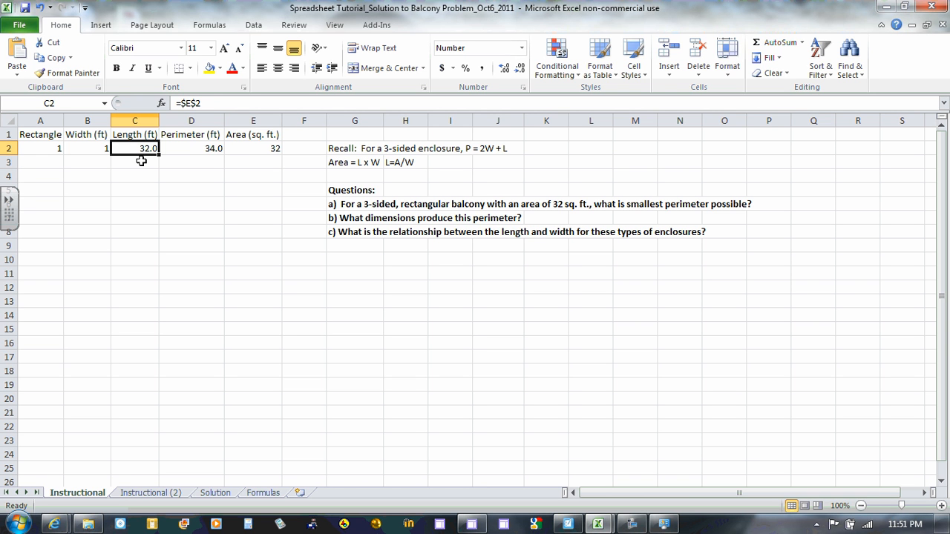
{"action": "key", "text": "Left"}
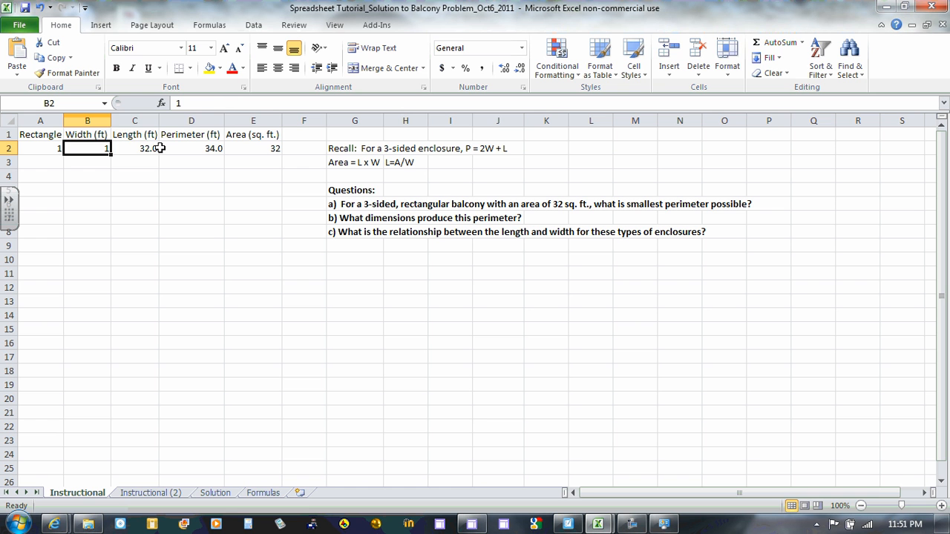
{"action": "key", "text": "Right"}
{"action": "key", "text": "Right"}
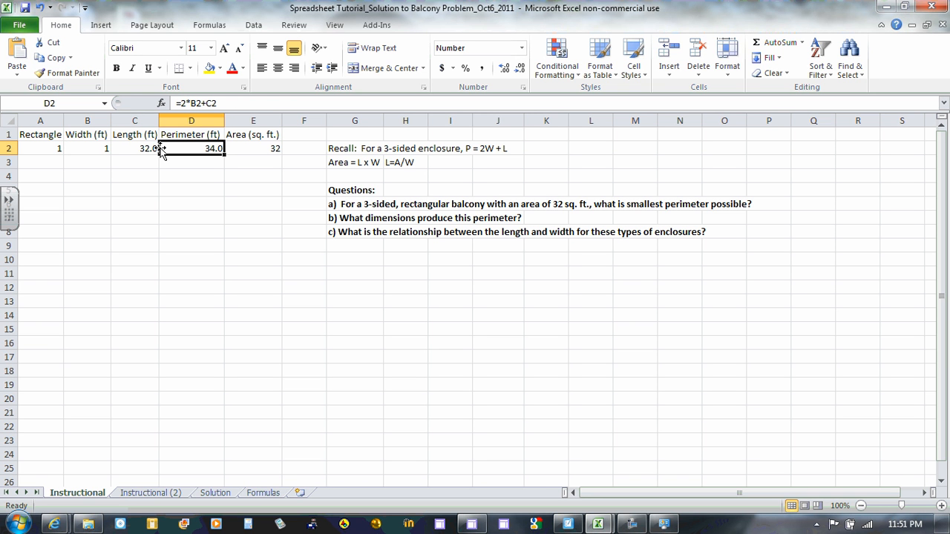
{"action": "key", "text": "Left"}
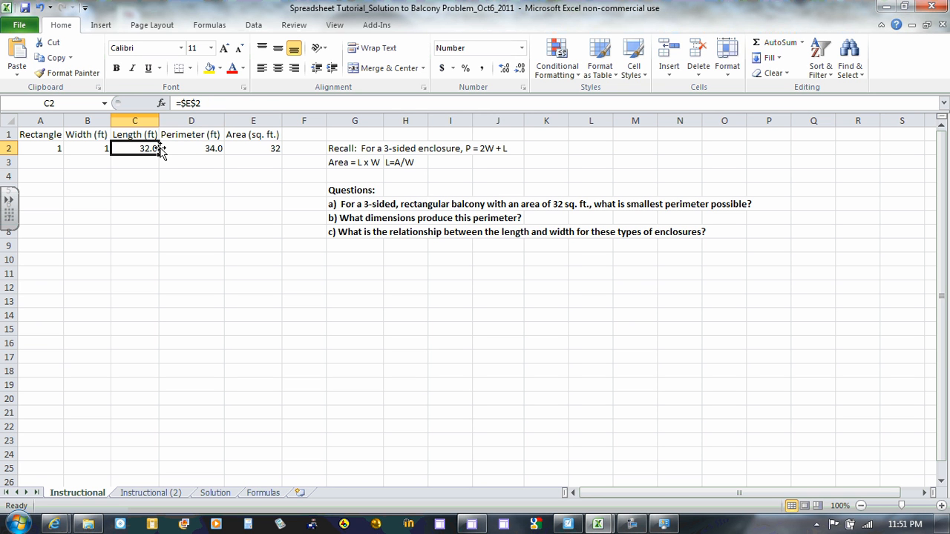
{"action": "key", "text": "Left"}
{"action": "key", "text": "Right"}
{"action": "left_click", "coordinate": [270, 136]}
{"action": "left_click", "coordinate": [271, 147]}
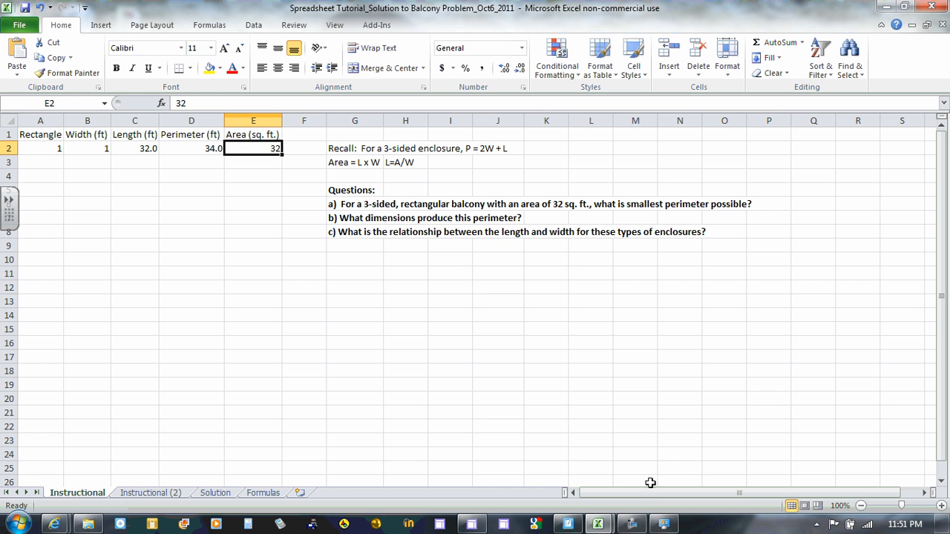
{"action": "left_click", "coordinate": [633, 525]}
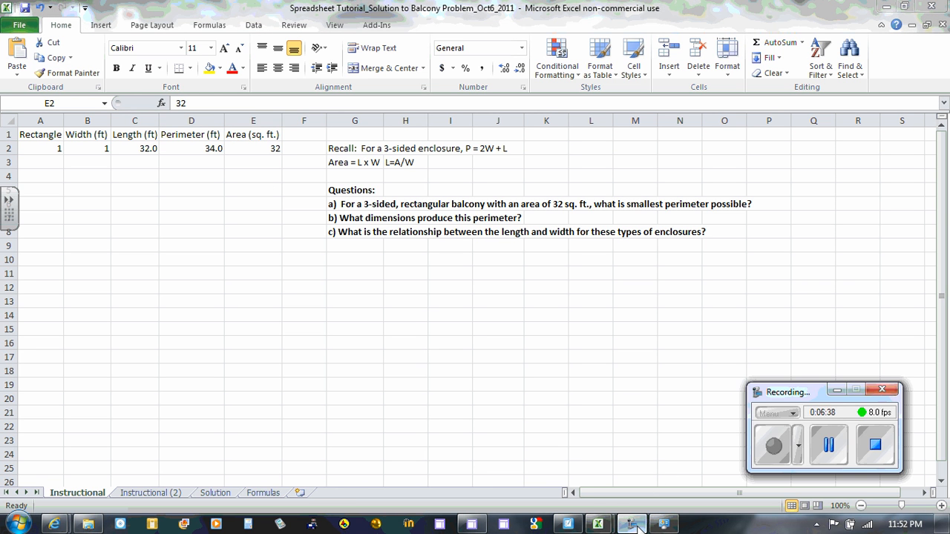
{"action": "left_click", "coordinate": [637, 525]}
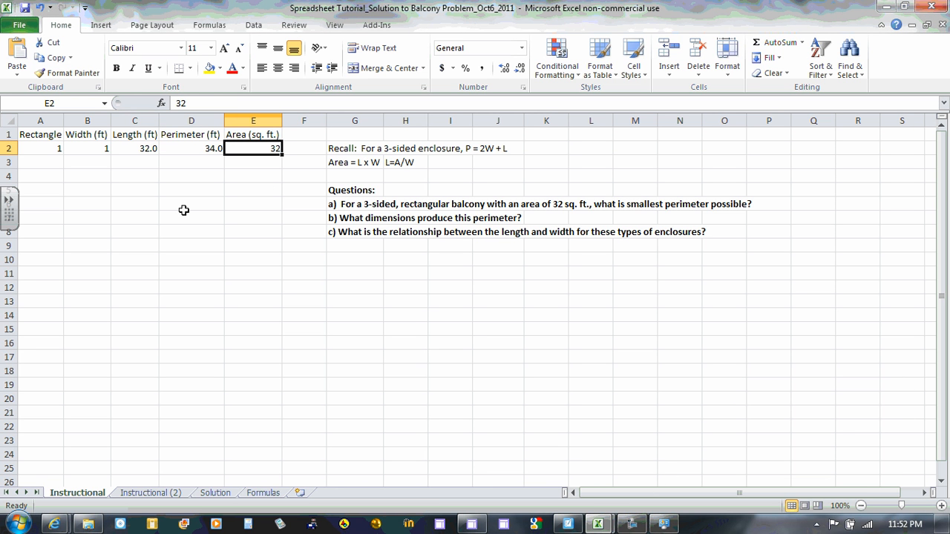
{"action": "left_click", "coordinate": [43, 162]}
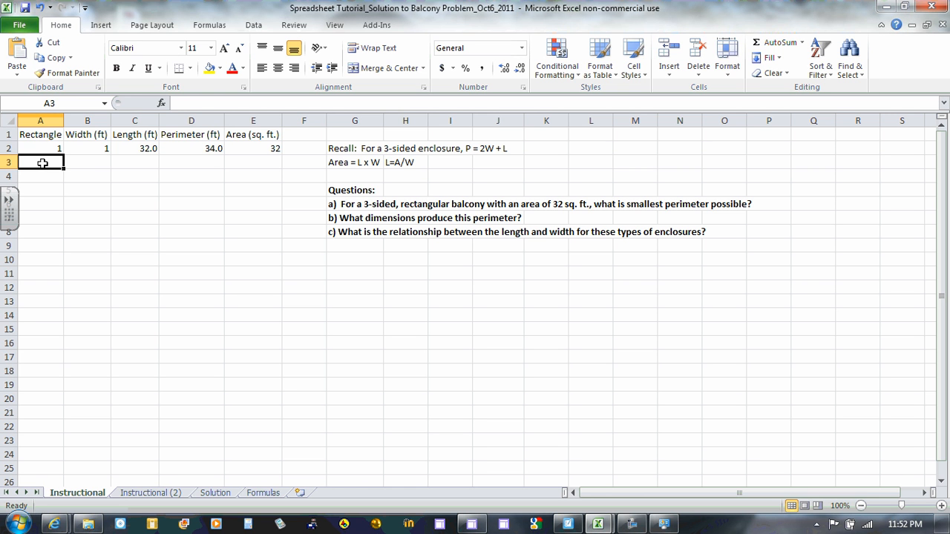
{"action": "type", "text": "2"}
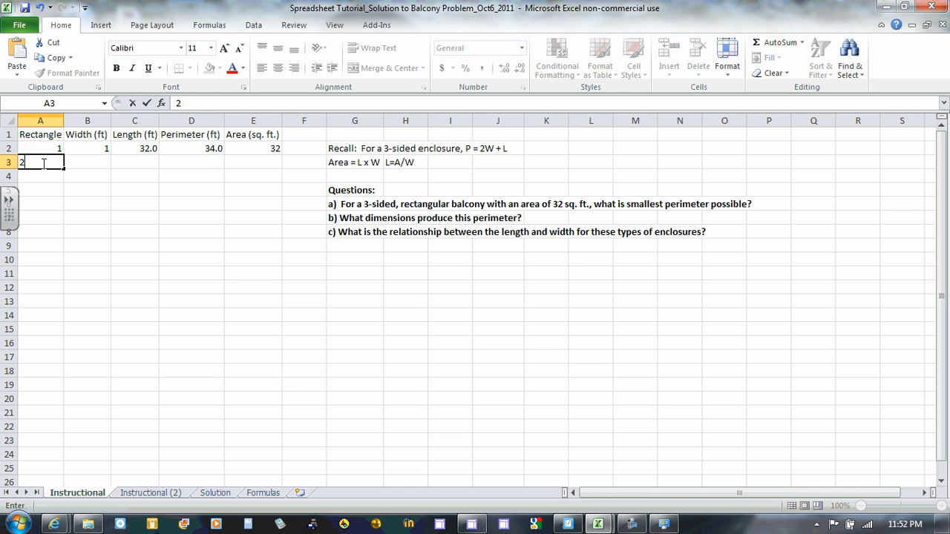
{"action": "key", "text": "Return"}
{"action": "type", "text": "3"}
{"action": "key", "text": "Return"}
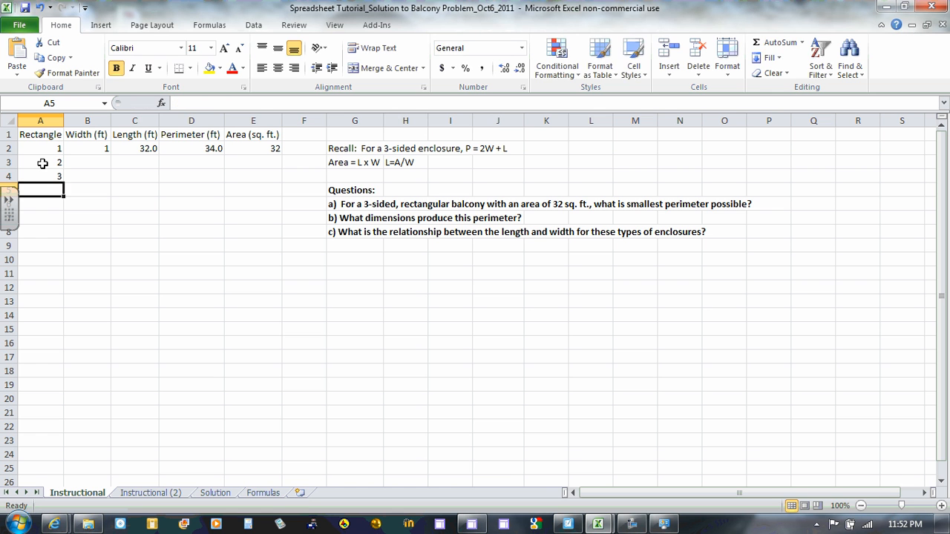
{"action": "type", "text": "4"}
{"action": "key", "text": "Return"}
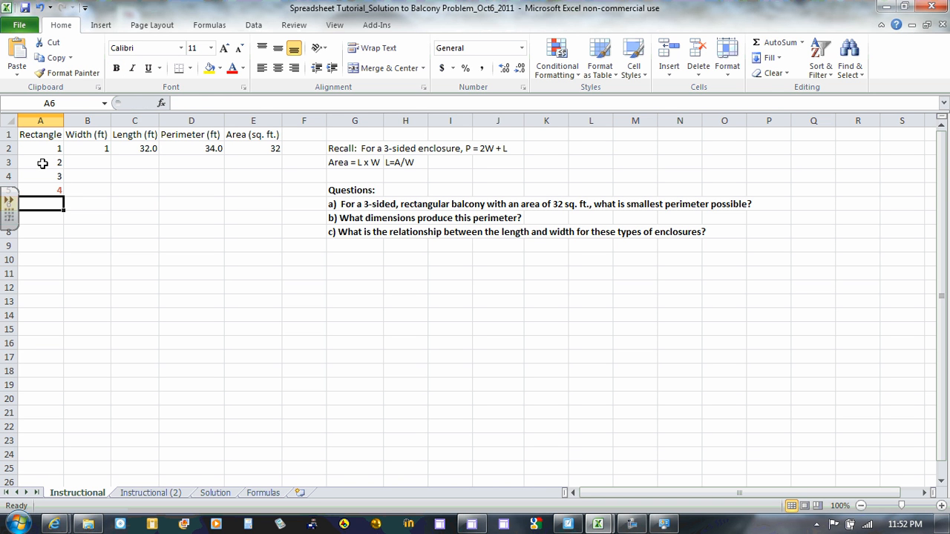
{"action": "key", "text": "Up"}
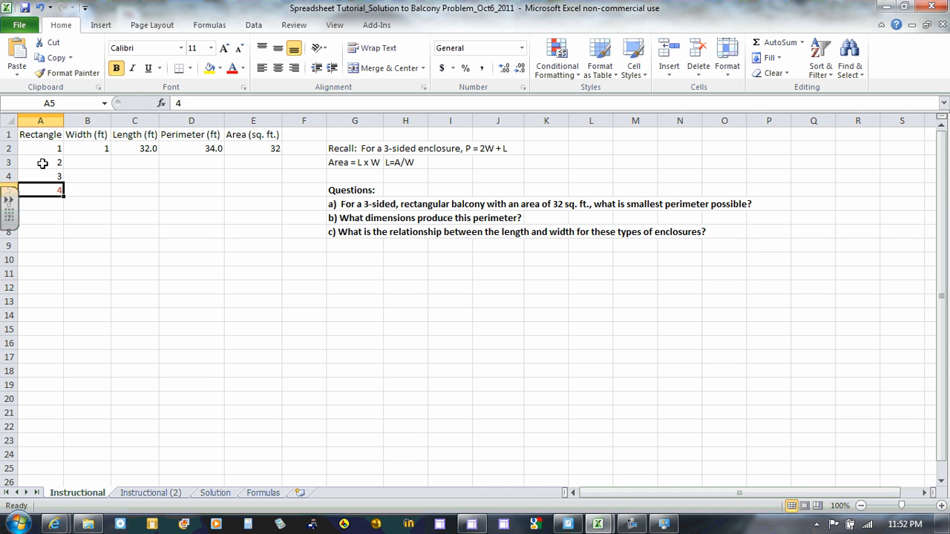
{"action": "left_click", "coordinate": [40, 9]}
{"action": "left_click", "coordinate": [39, 9]}
{"action": "left_click", "coordinate": [39, 9]}
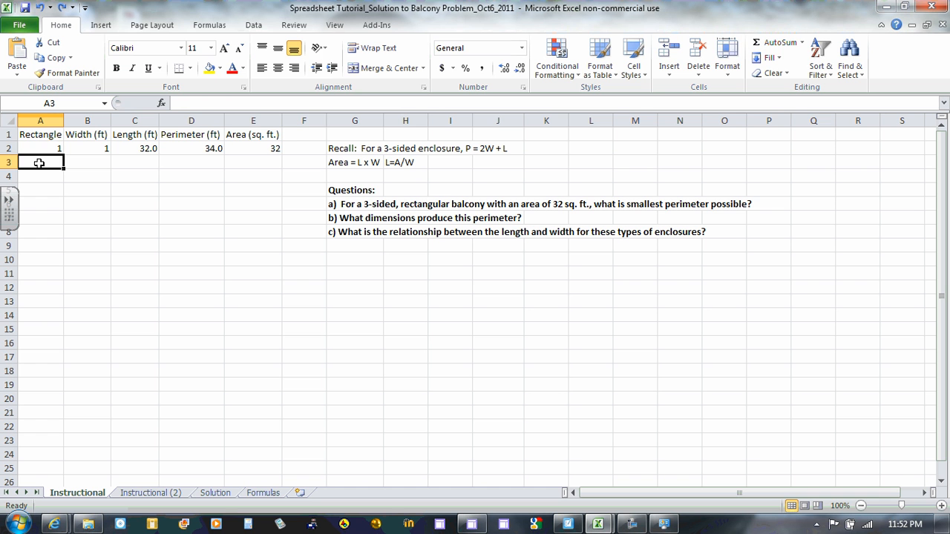
- Enter the formula =1+A2 in A3 to number the second rectangle from the one above
{"action": "type", "text": "="}
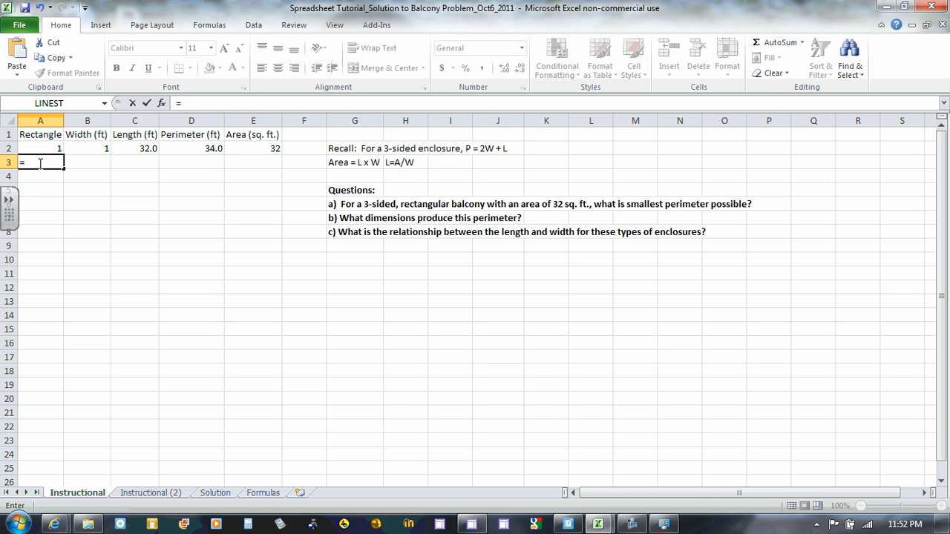
{"action": "type", "text": "1+a2"}
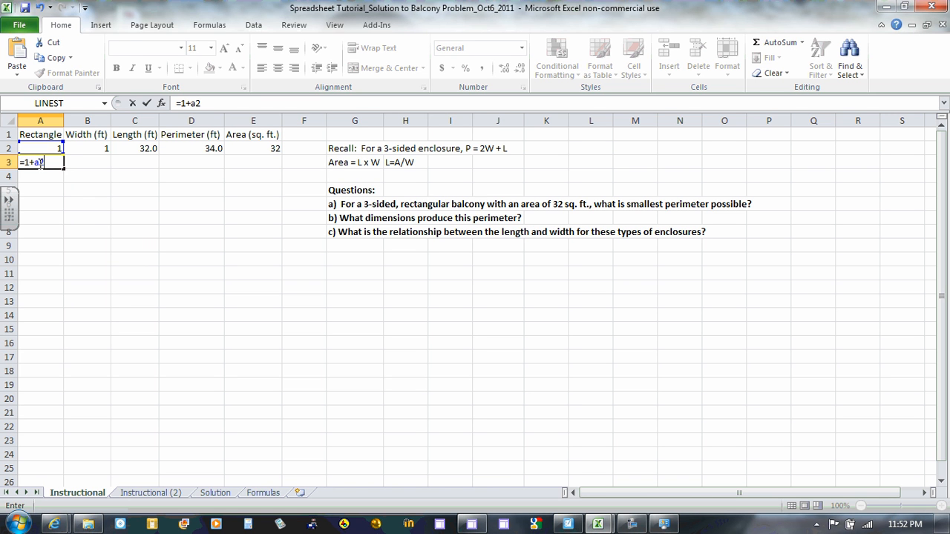
{"action": "key", "text": "Return"}
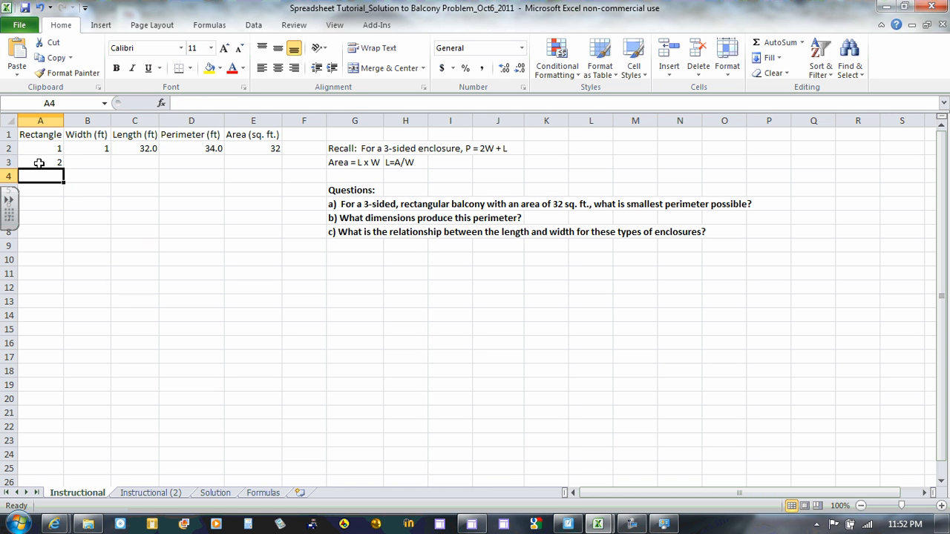
- Try replacing the formula in A3 with a reference to A4, then to A5
{"action": "left_click", "coordinate": [39, 162]}
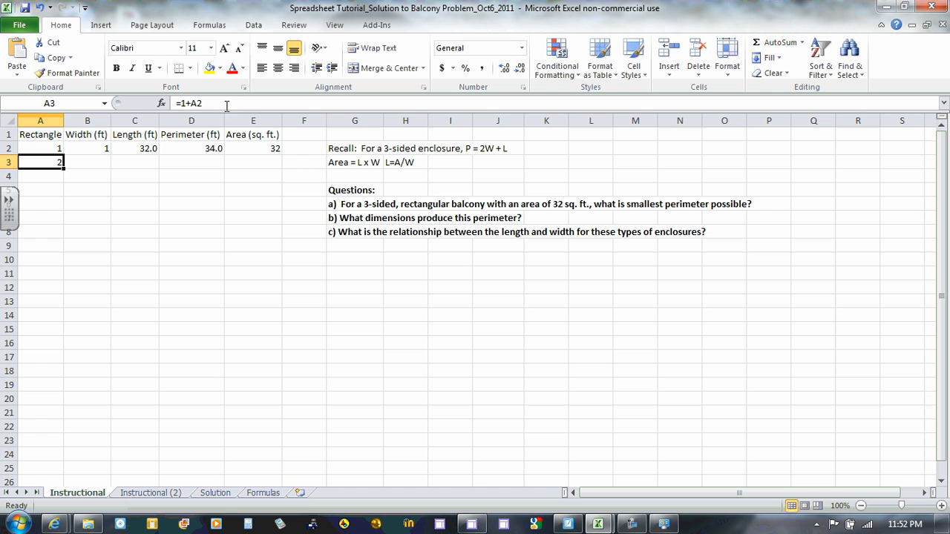
{"action": "left_click", "coordinate": [219, 104]}
{"action": "key", "text": "shift+Left"}
{"action": "key", "text": "shift+Left"}
{"action": "key", "text": "shift+Left"}
{"action": "key", "text": "shift+Left"}
{"action": "key", "text": "shift+Left"}
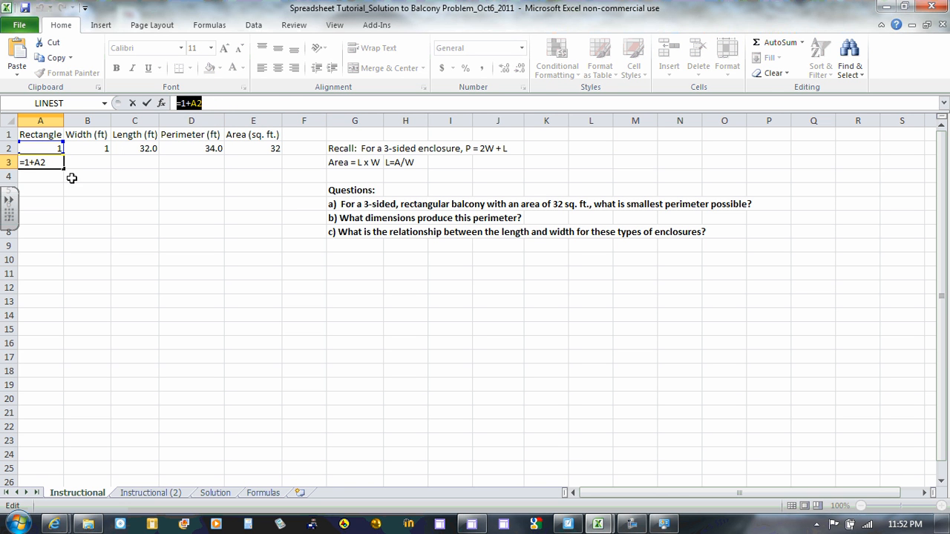
{"action": "type", "text": "="}
{"action": "left_click", "coordinate": [44, 176]}
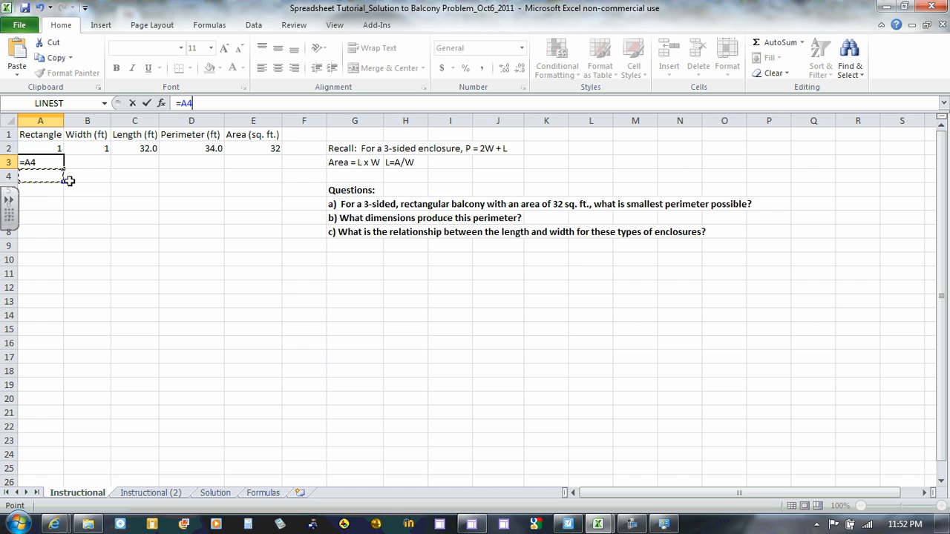
{"action": "left_click", "coordinate": [45, 188]}
{"action": "key", "text": "F2"}
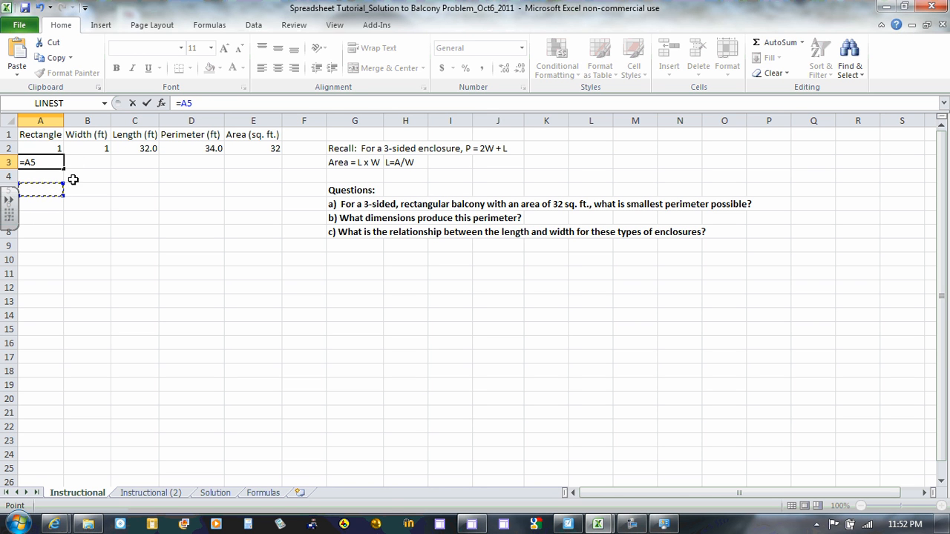
- Correct the formula in A3 so that it reads =1+A2
{"action": "left_click", "coordinate": [199, 103]}
{"action": "key", "text": "BackSpace"}
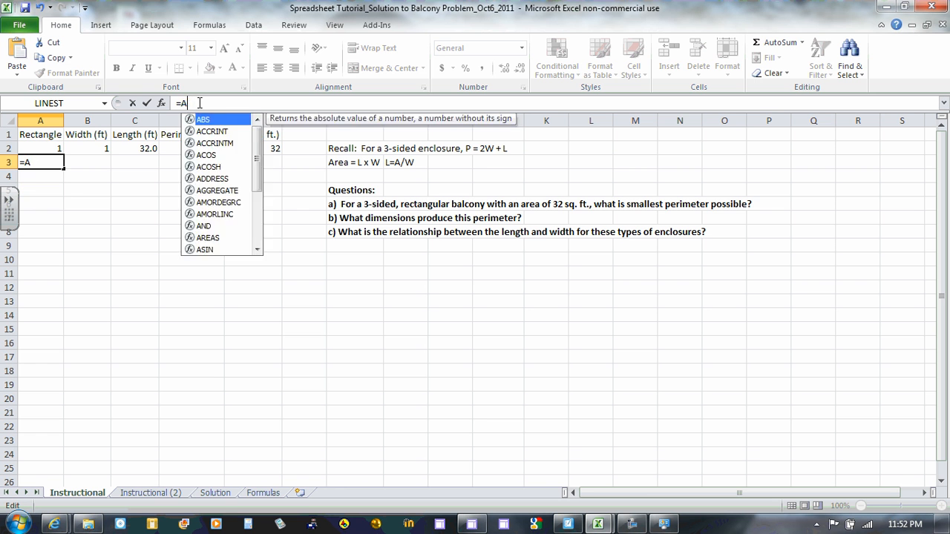
{"action": "key", "text": "BackSpace"}
{"action": "type", "text": "1"}
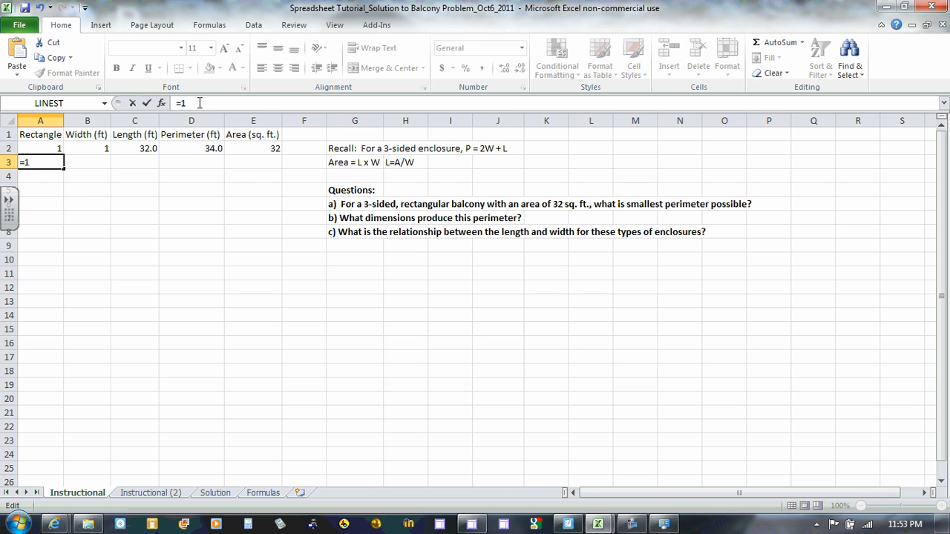
{"action": "type", "text": "+a2"}
{"action": "key", "text": "Return"}
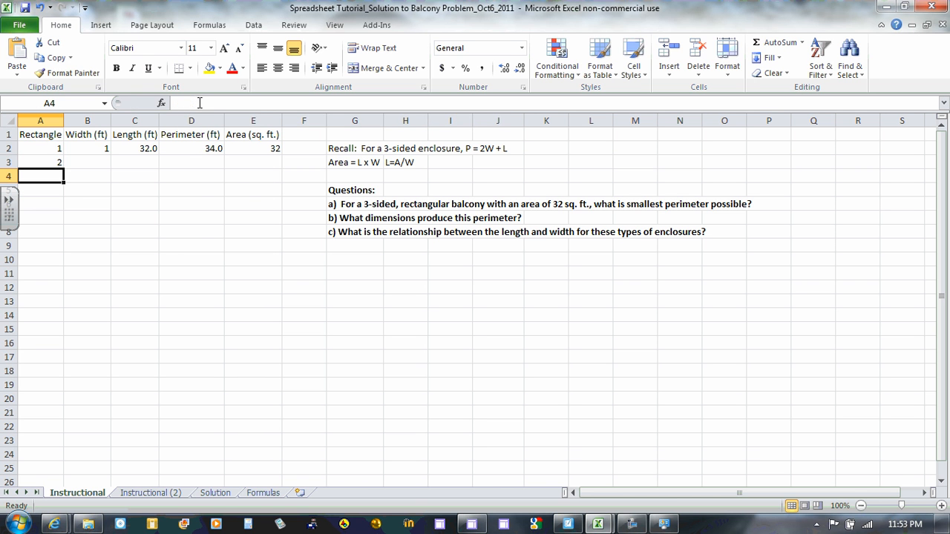
- Fill the rectangle number formula from A3 down through A12 and check the copied formulas in A4 and A5
{"action": "left_click", "coordinate": [37, 161]}
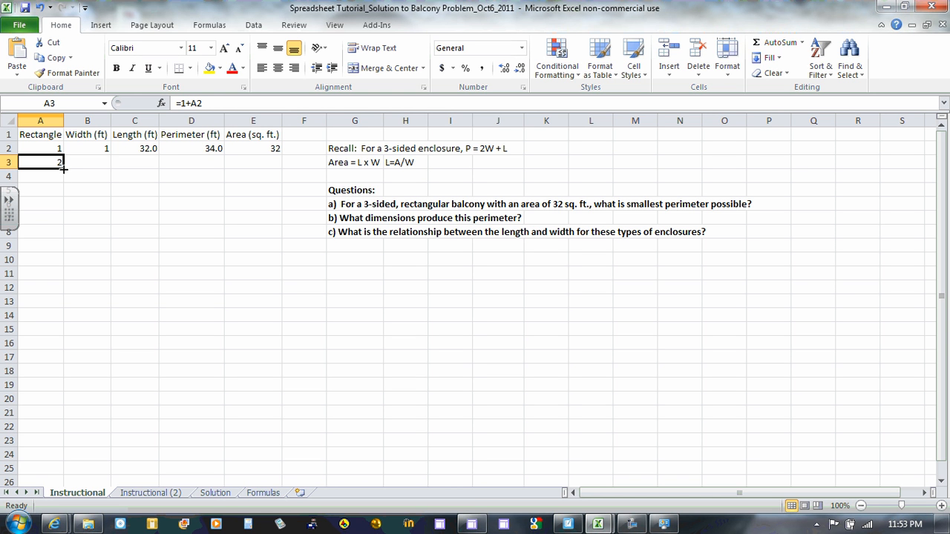
{"action": "left_click_drag", "start_coordinate": [63, 169], "coordinate": [59, 292]}
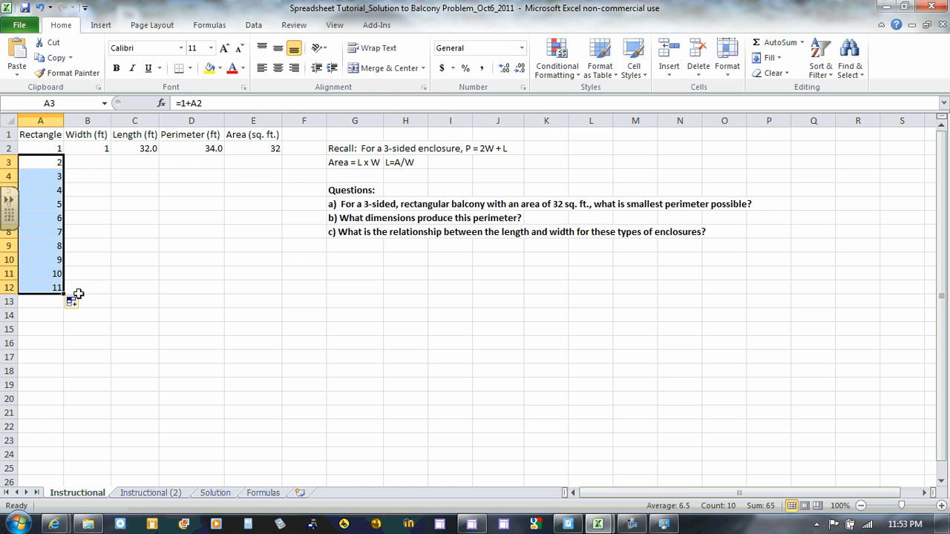
{"action": "left_click", "coordinate": [46, 178]}
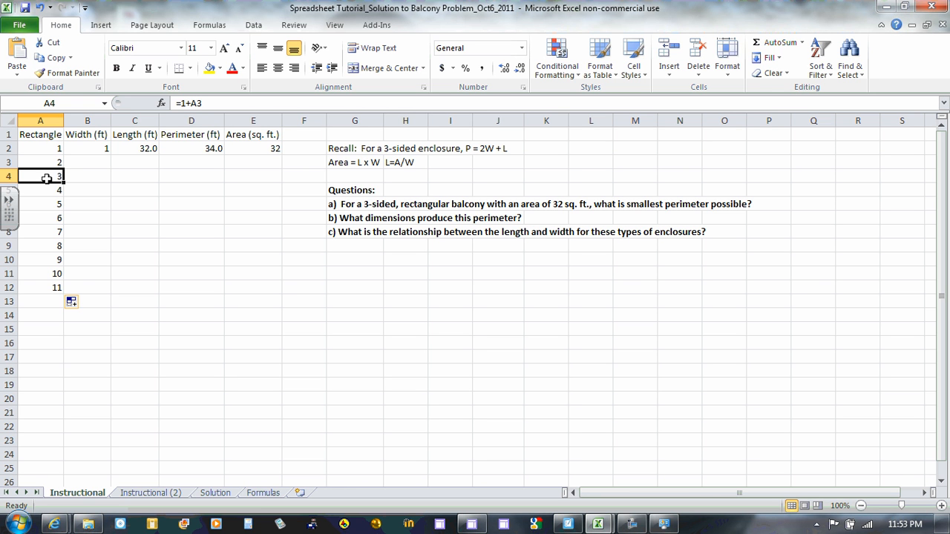
{"action": "left_click", "coordinate": [220, 105]}
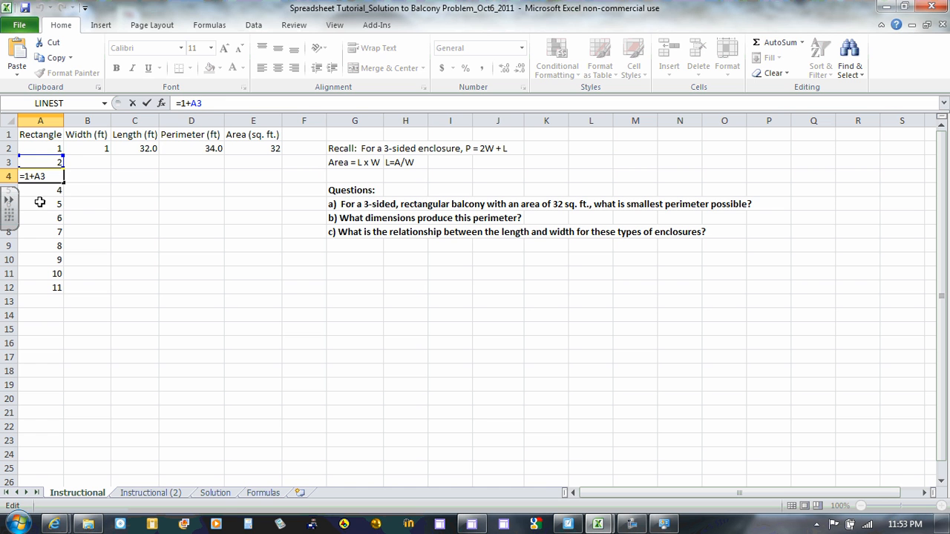
{"action": "left_click", "coordinate": [45, 193]}
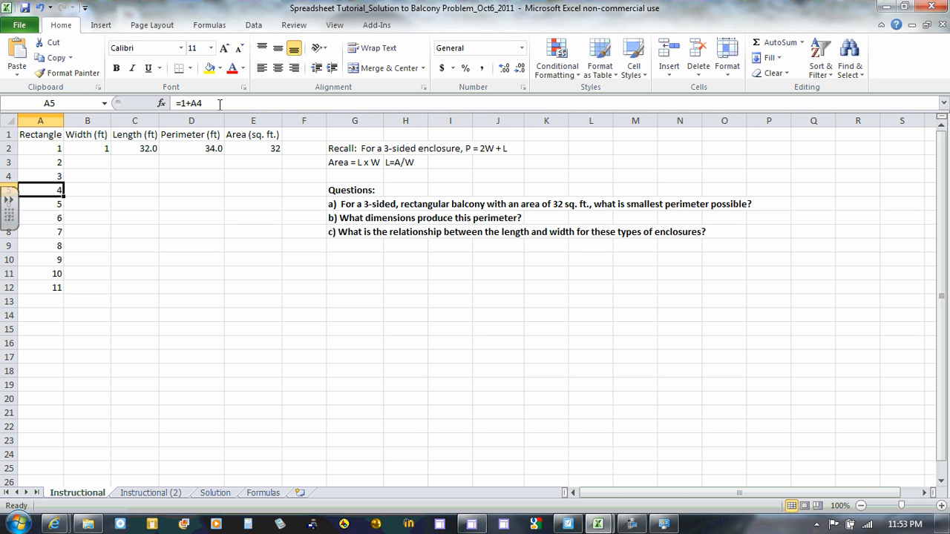
- Check the copied rectangle number formulas cell by cell from A6 down through A12
{"action": "key", "text": "Down"}
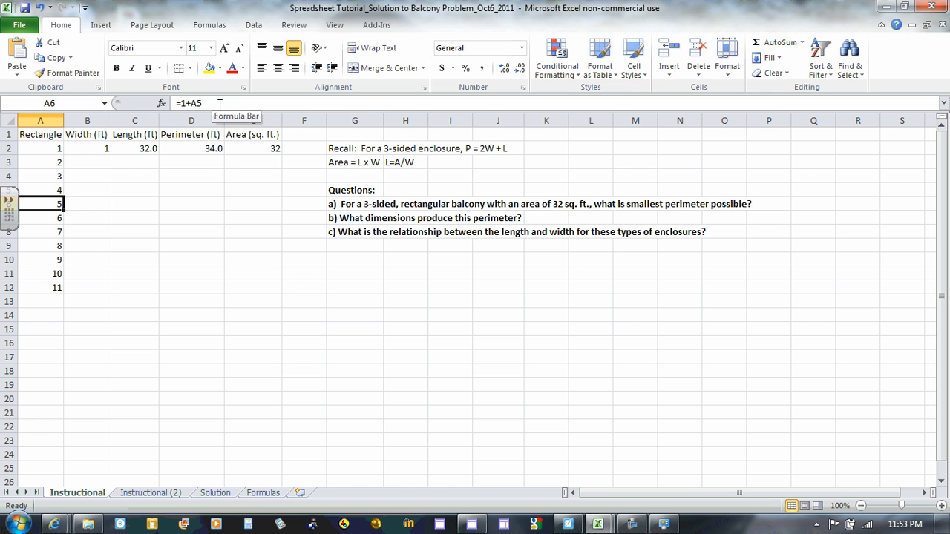
{"action": "key", "text": "Down"}
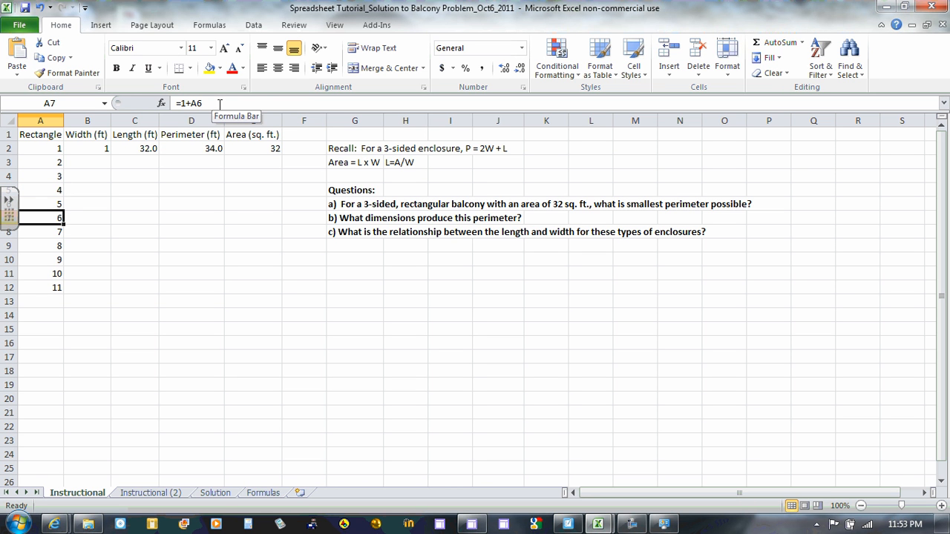
{"action": "key", "text": "Down"}
{"action": "key", "text": "Down"}
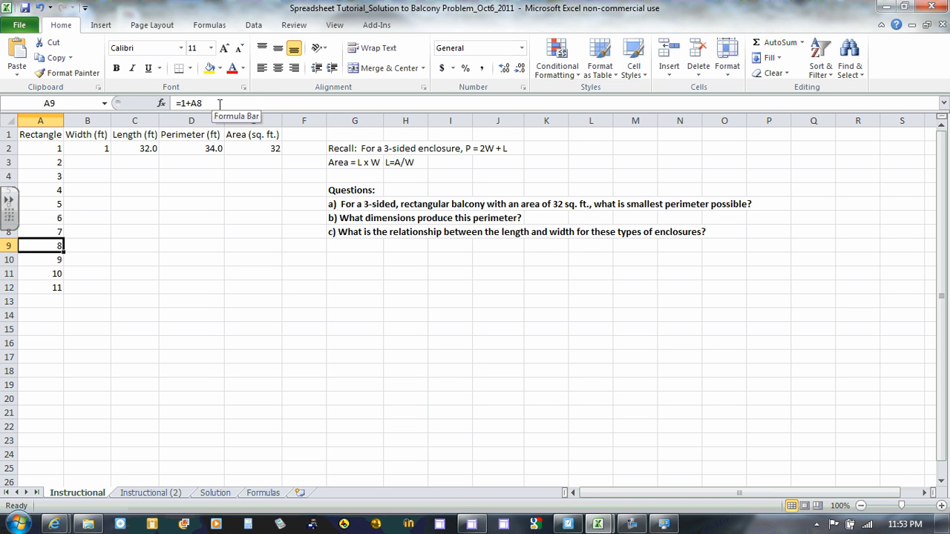
{"action": "key", "text": "Down"}
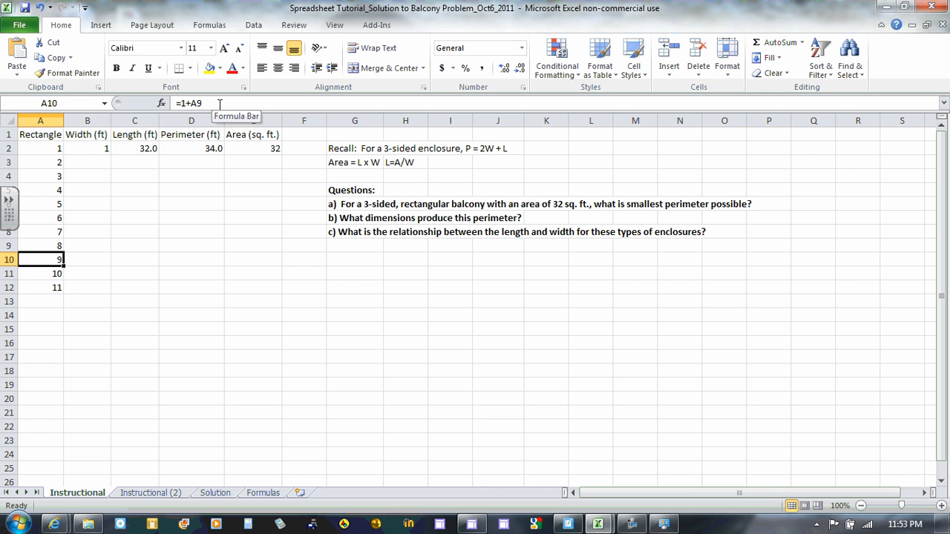
{"action": "key", "text": "Down"}
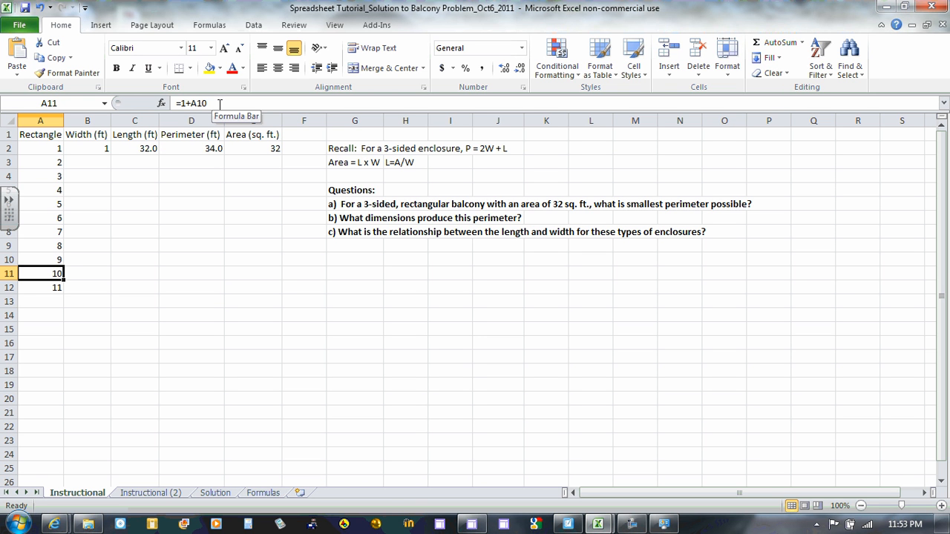
{"action": "key", "text": "Down"}
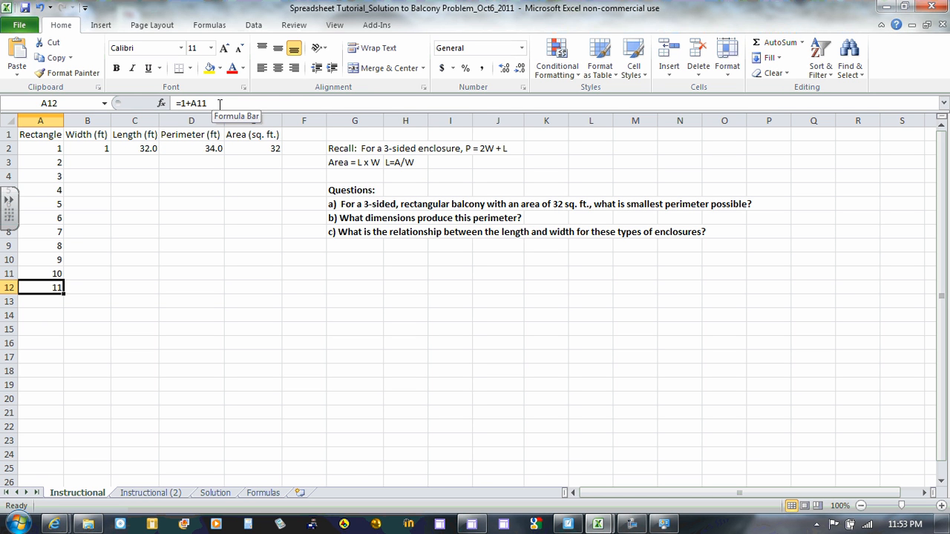
{"action": "key", "text": "Right"}
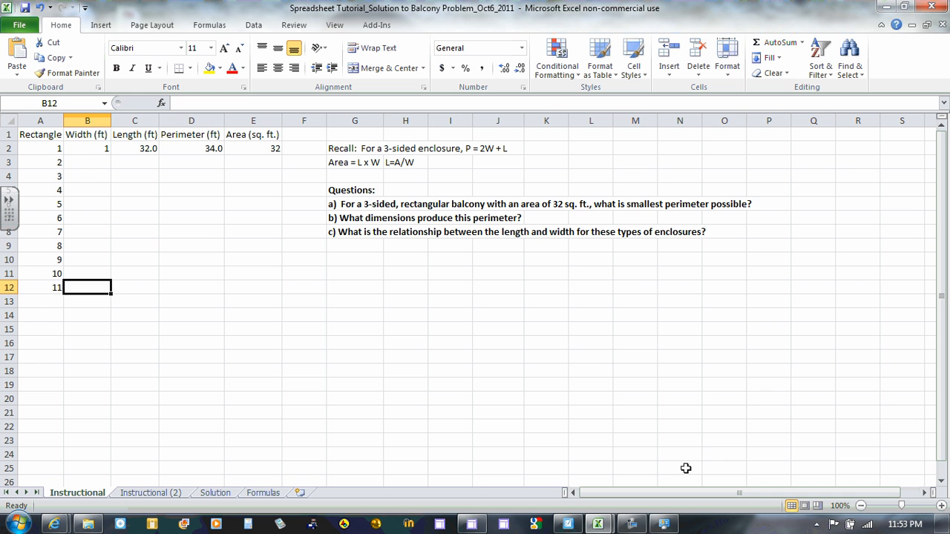
{"action": "left_click", "coordinate": [631, 524]}
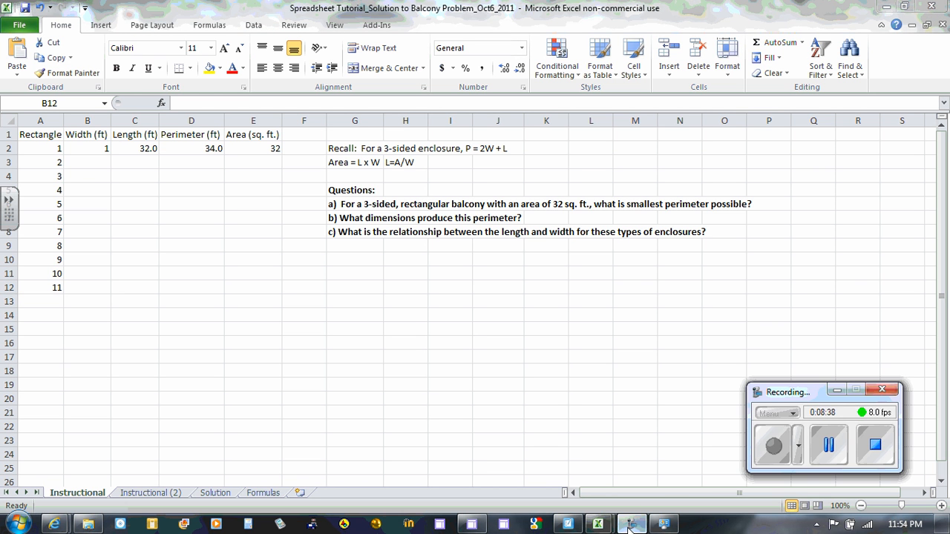
{"action": "left_click", "coordinate": [630, 526]}
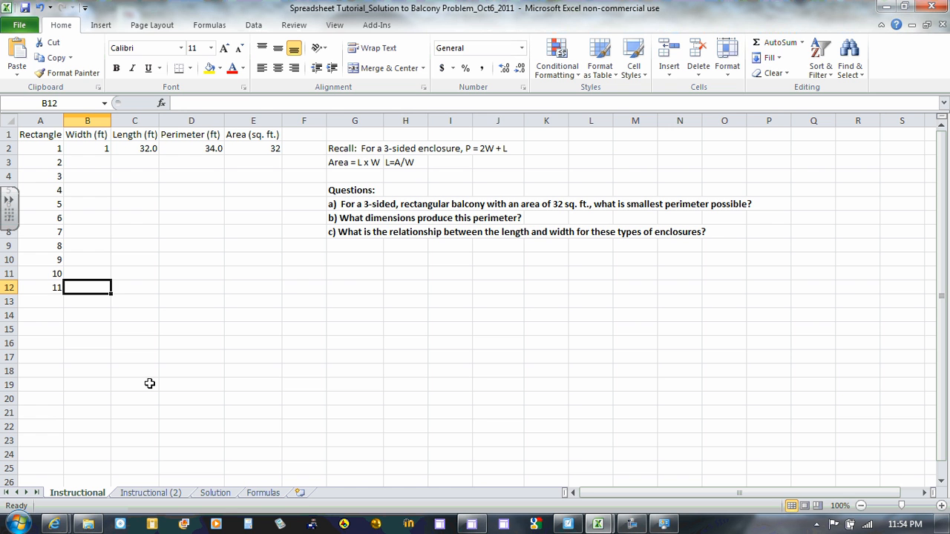
- Enter the formula =1+B2 in B3 to make the second rectangle's width 1 ft more than the one above
{"action": "key", "text": "Up"}
{"action": "key", "text": "Up"}
{"action": "key", "text": "Up"}
{"action": "key", "text": "Up"}
{"action": "key", "text": "Up"}
{"action": "key", "text": "Up"}
{"action": "key", "text": "Up"}
{"action": "key", "text": "Up"}
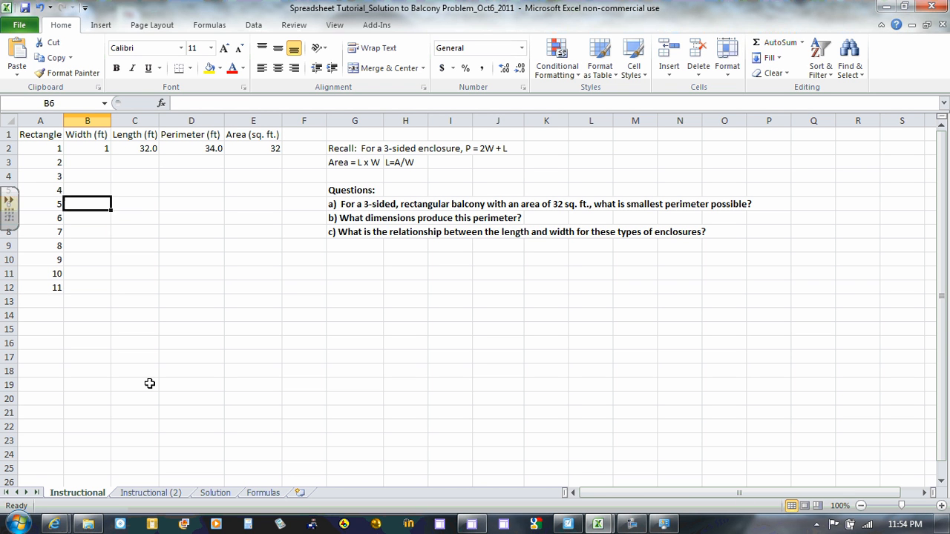
{"action": "key", "text": "Up"}
{"action": "key", "text": "Up"}
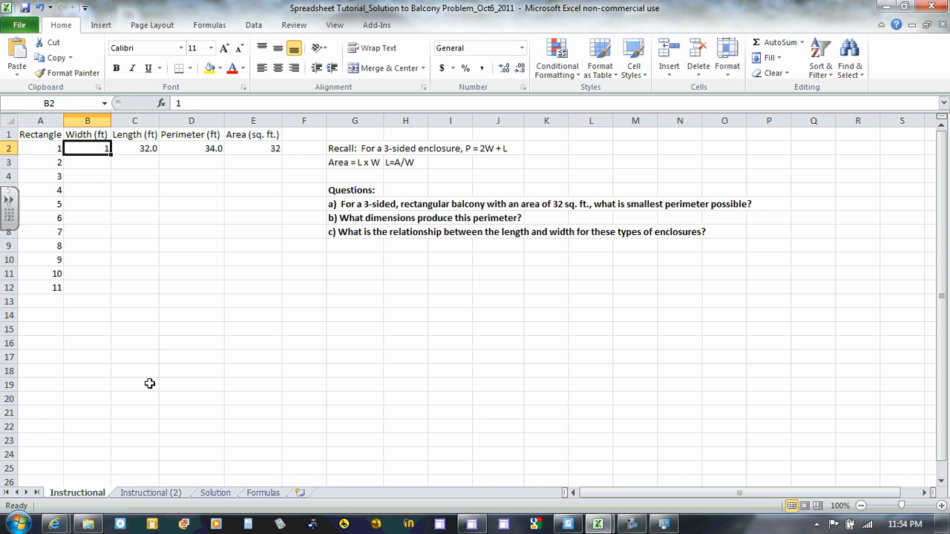
{"action": "key", "text": "Down"}
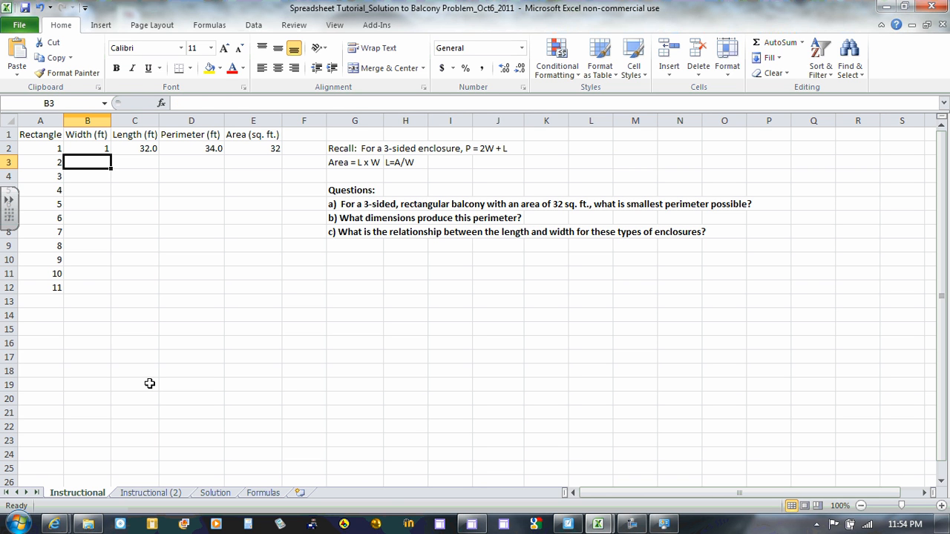
{"action": "type", "text": "="}
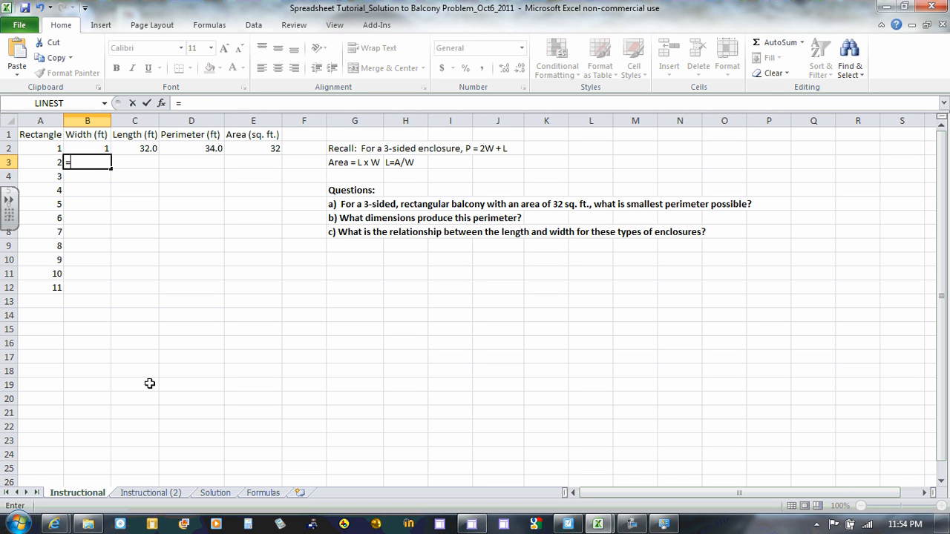
{"action": "type", "text": "1+b"}
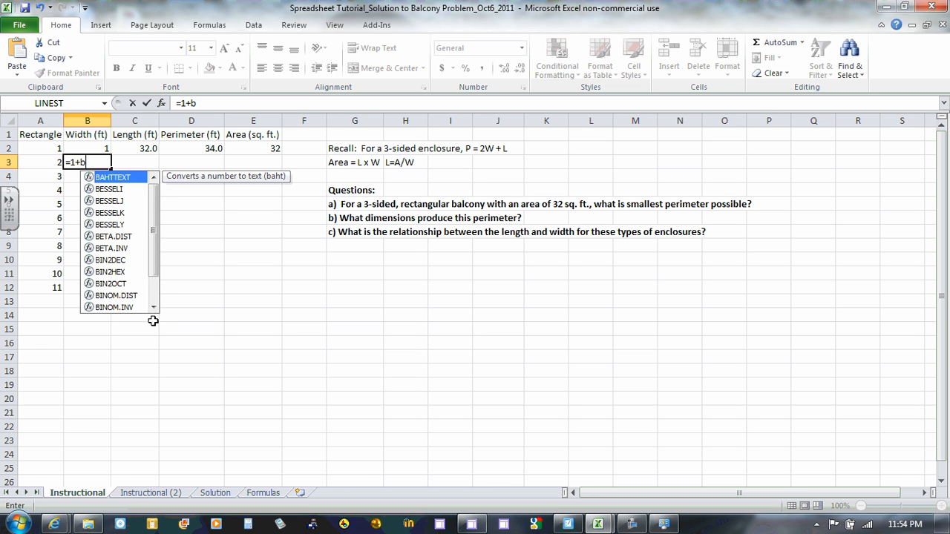
{"action": "type", "text": "2"}
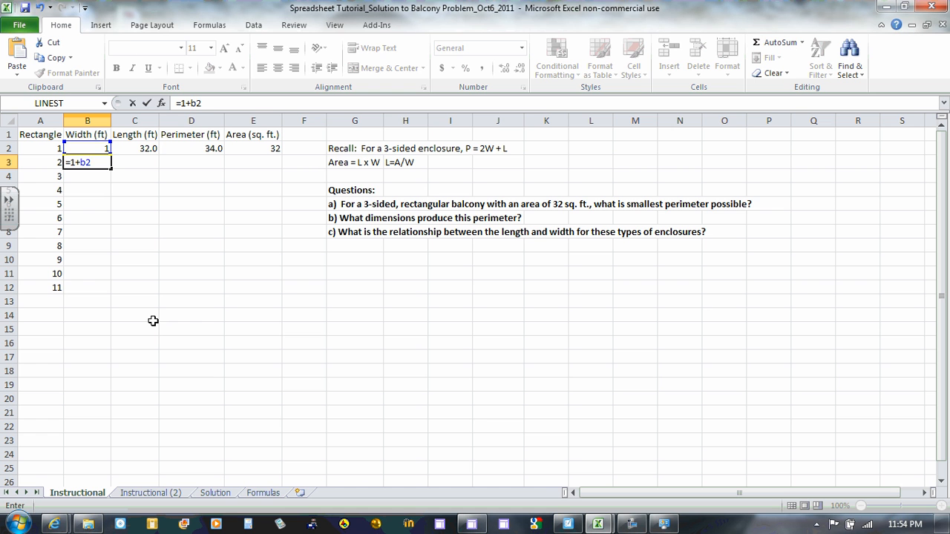
{"action": "key", "text": "Return"}
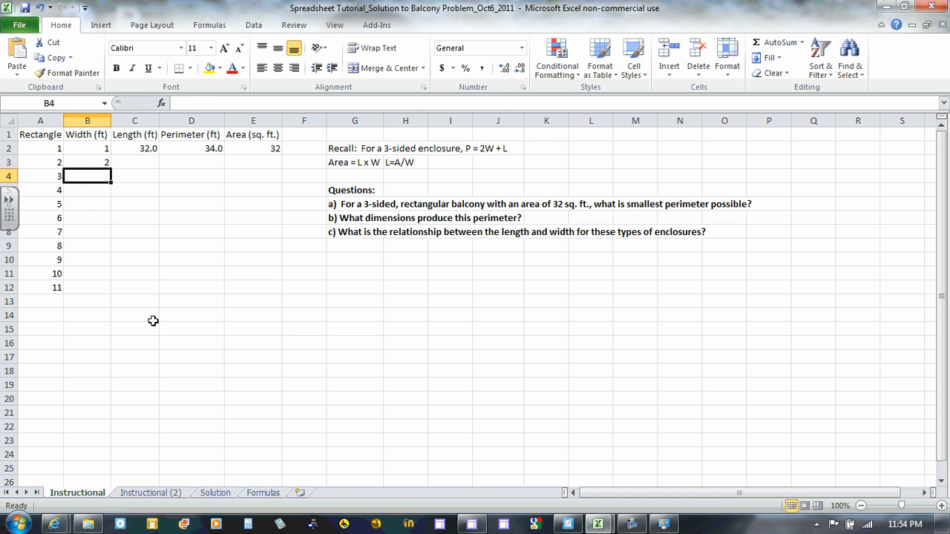
- Fill the width formula from B3 down through B12 and check the copies by temporarily showing the sheet's formulas instead of values
{"action": "left_click", "coordinate": [95, 162]}
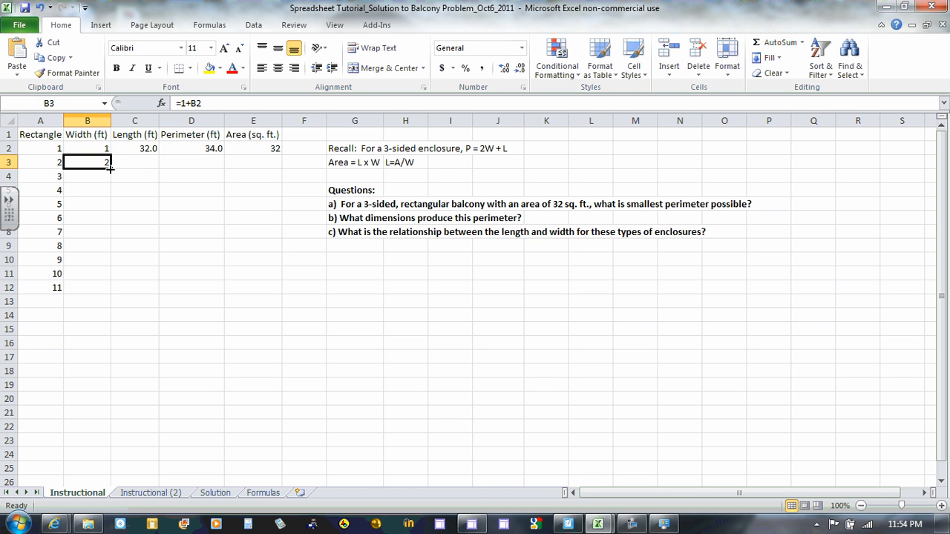
{"action": "left_click_drag", "start_coordinate": [110, 168], "coordinate": [104, 291]}
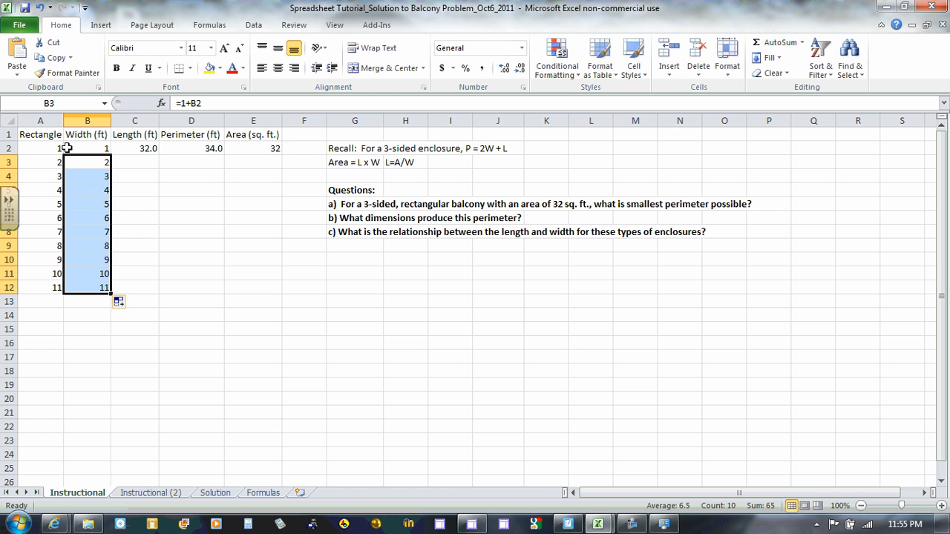
{"action": "left_click", "coordinate": [208, 27]}
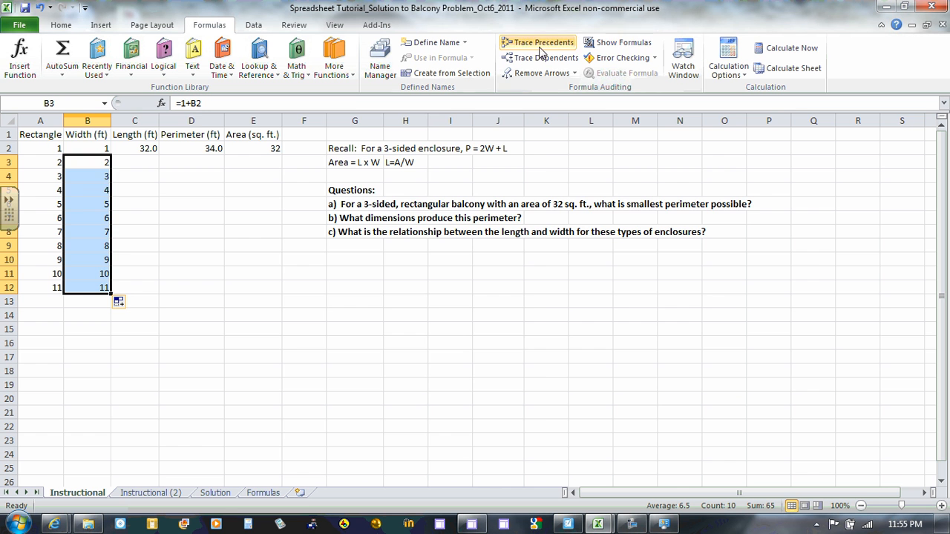
{"action": "left_click", "coordinate": [622, 46]}
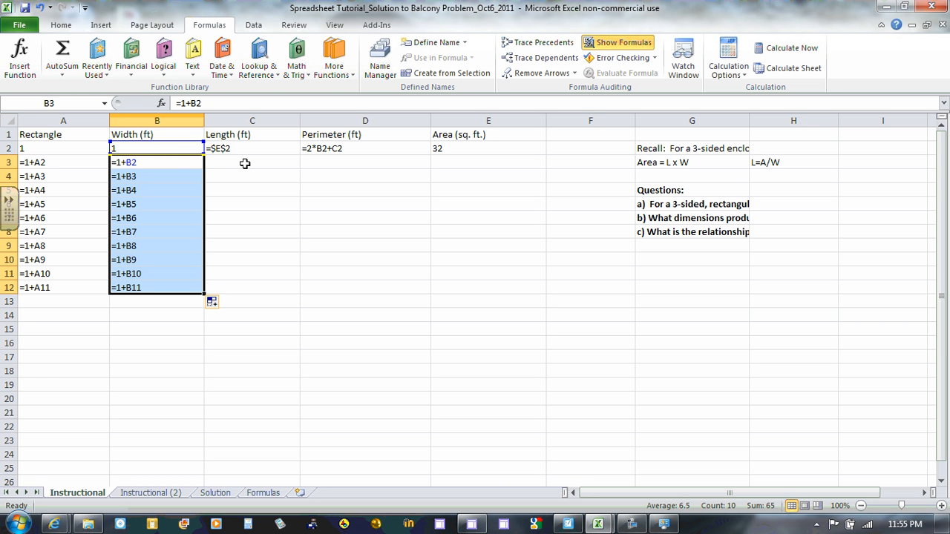
{"action": "left_click", "coordinate": [629, 45]}
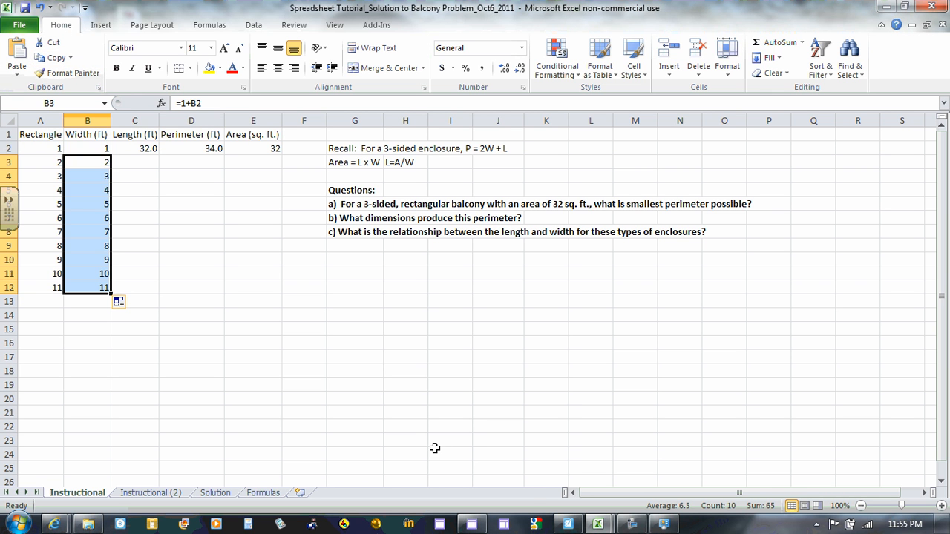
{"action": "left_click", "coordinate": [631, 524]}
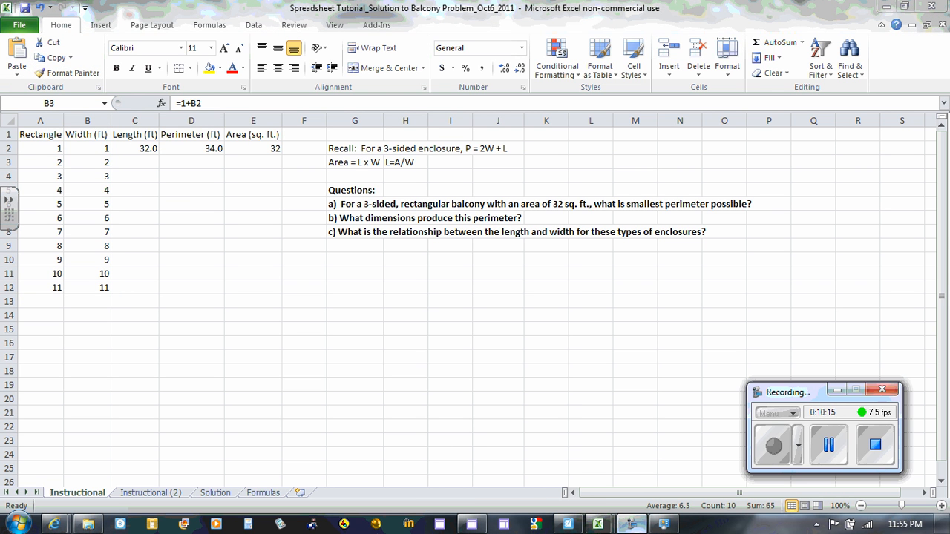